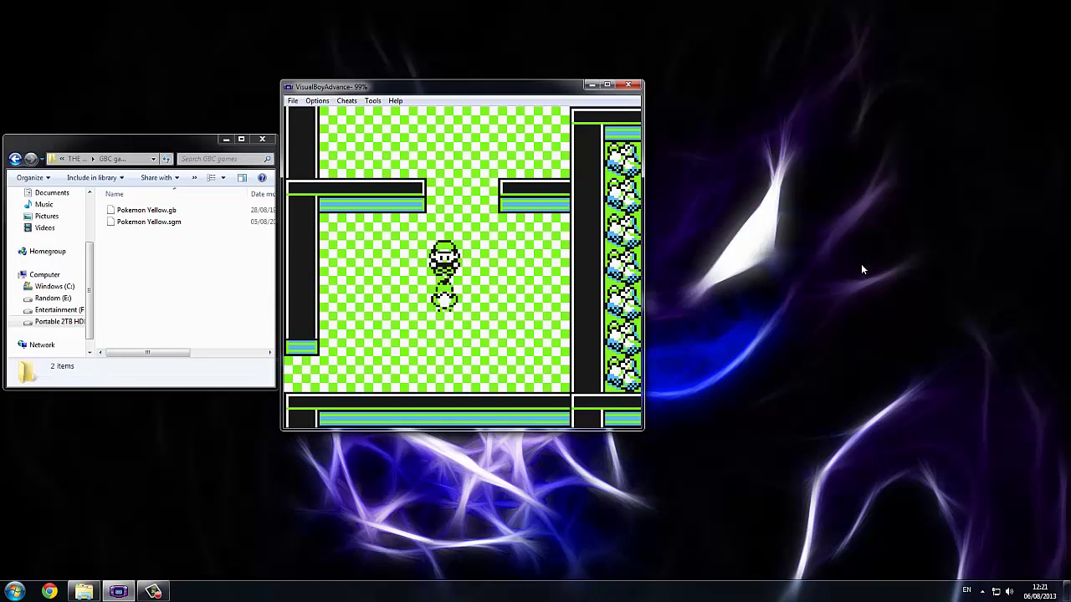
Leave the building and walk out into town.
{"action": "key", "text": "Return"}
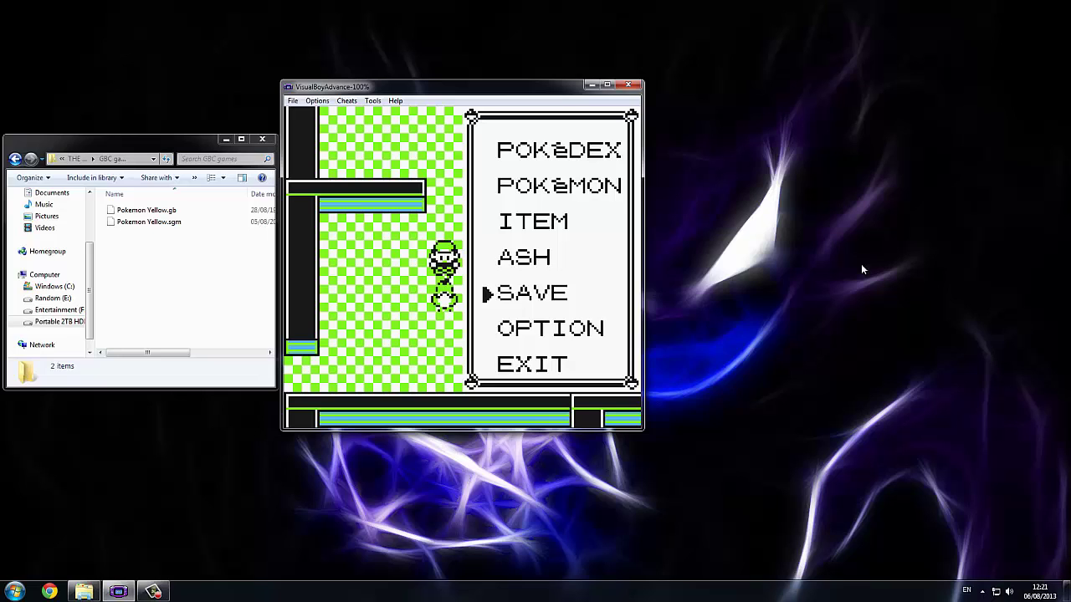
{"action": "key", "text": "Return"}
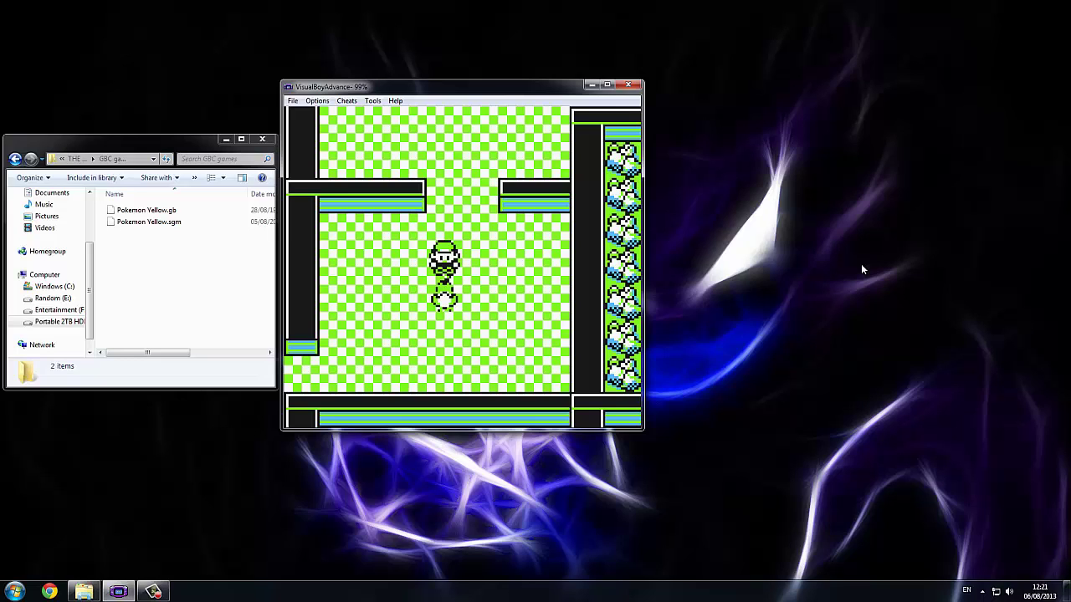
{"action": "key", "text": "Left"}
{"action": "key", "text": "Down"}
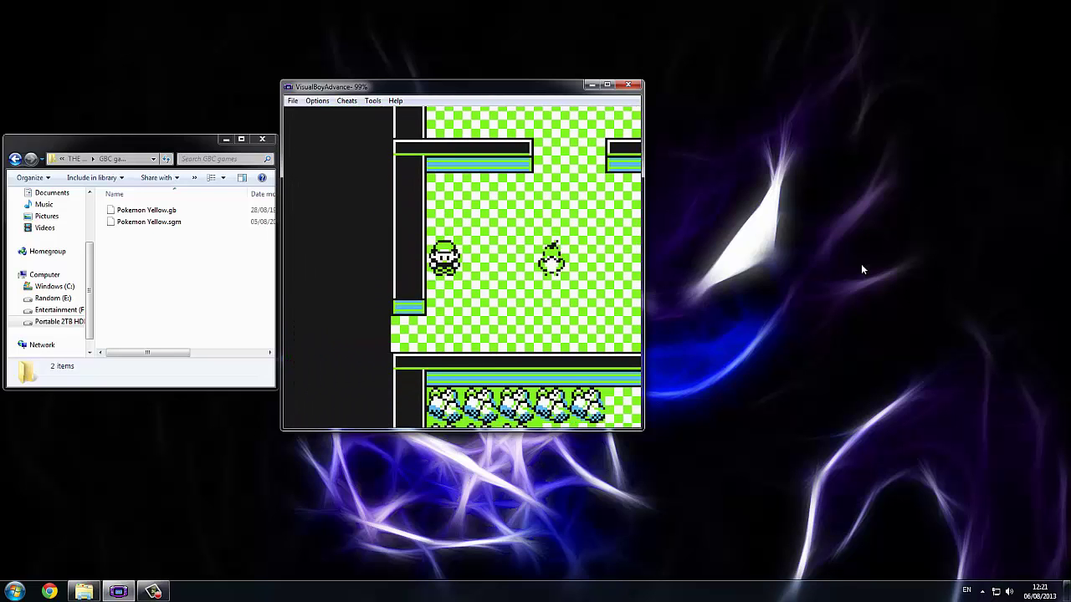
{"action": "key", "text": "Left"}
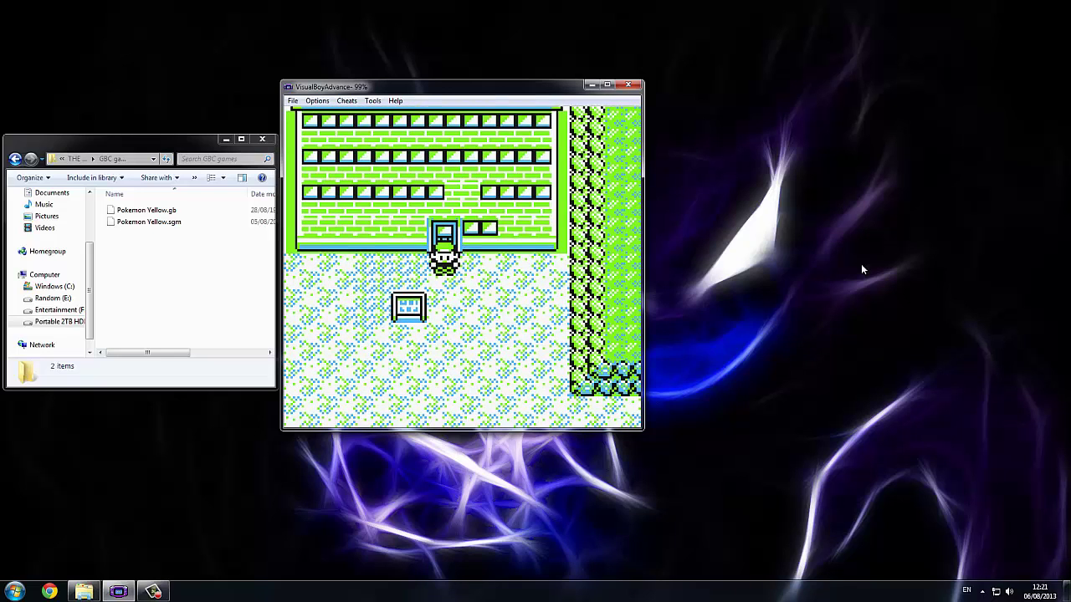
Use Charizard's FLY from the party menu to travel to Cerulean City.
{"action": "key", "text": "Return"}
{"action": "key", "text": "Down"}
{"action": "key", "text": "Up"}
{"action": "key", "text": "Up"}
{"action": "key", "text": "Up"}
{"action": "key", "text": "Up"}
{"action": "key", "text": "z"}
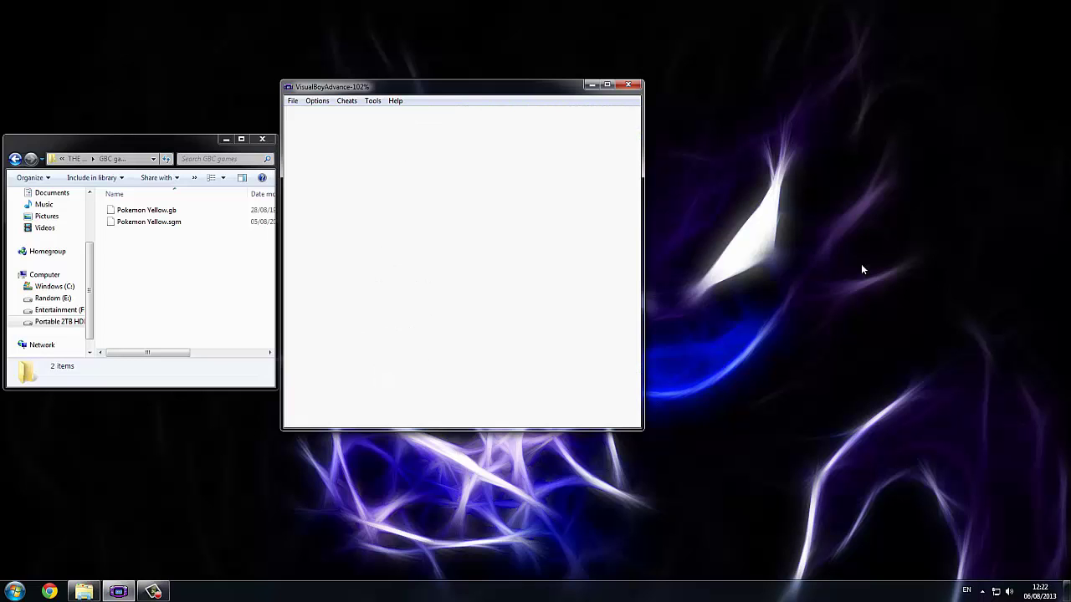
{"action": "key", "text": "Down"}
{"action": "key", "text": "z"}
{"action": "key", "text": "z"}
{"action": "key", "text": "Up"}
{"action": "key", "text": "Up"}
{"action": "key", "text": "Up"}
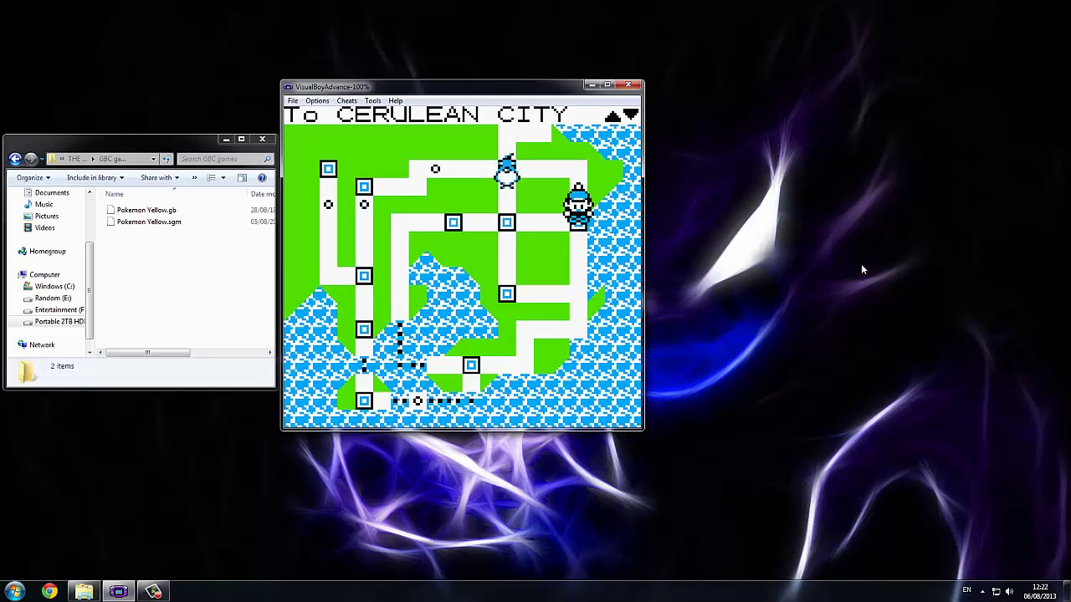
{"action": "key", "text": "z"}
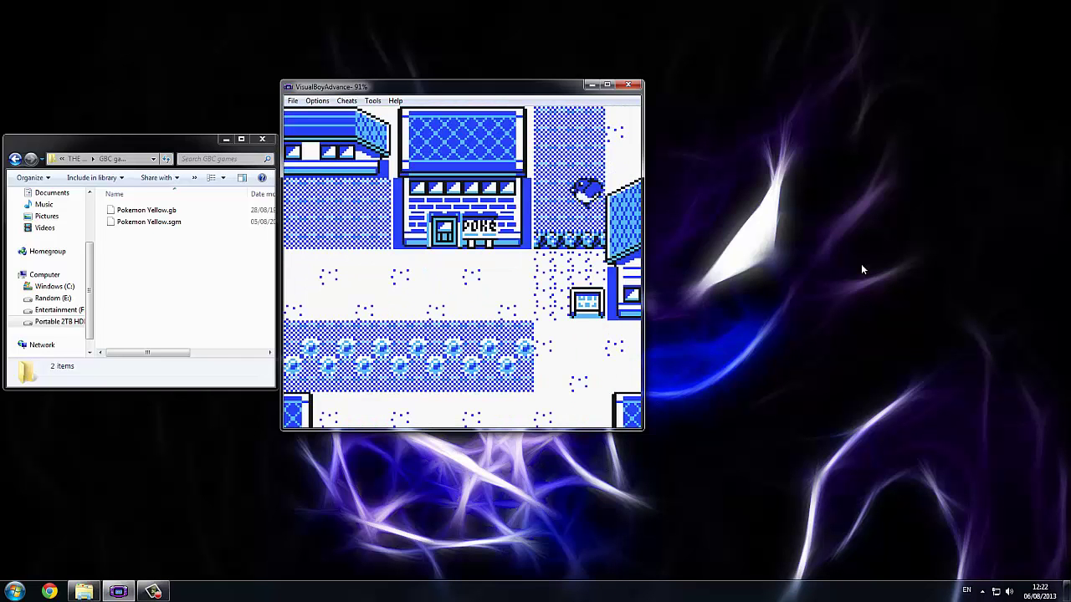
Walk into the Cerulean Poké Center, face up, and point the start menu at SAVE.
{"action": "key", "text": "Up"}
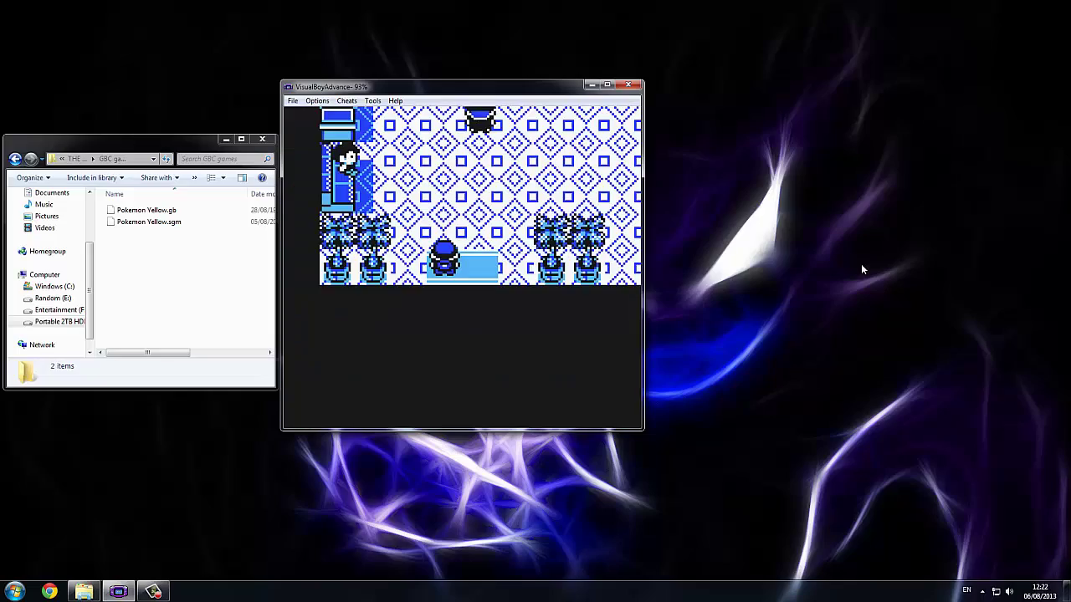
{"action": "key", "text": "Up"}
{"action": "key", "text": "Right"}
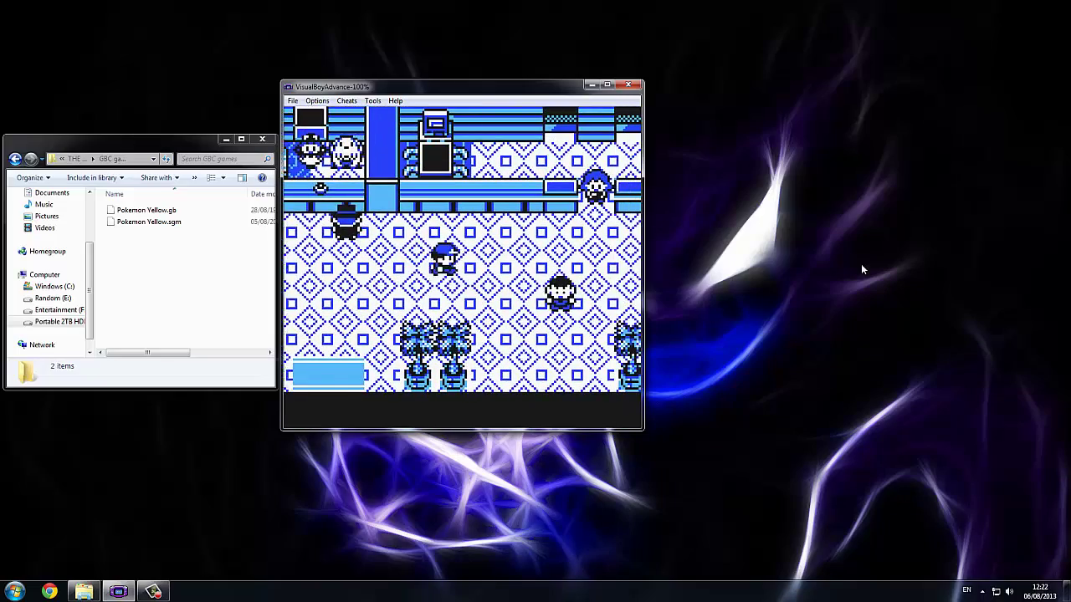
{"action": "key", "text": "Up"}
{"action": "key", "text": "Right"}
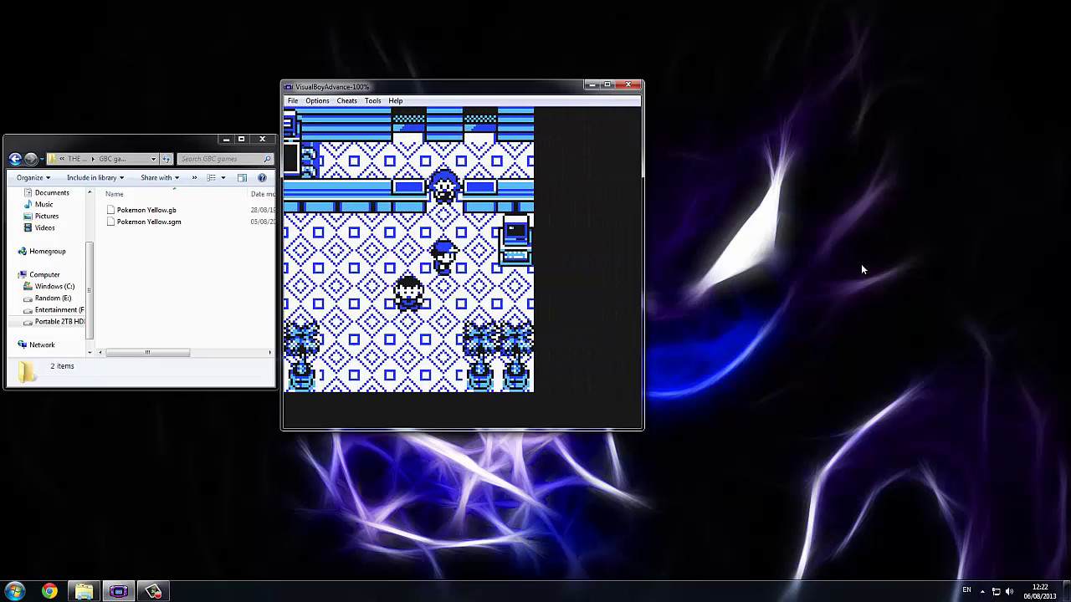
{"action": "key", "text": "Up"}
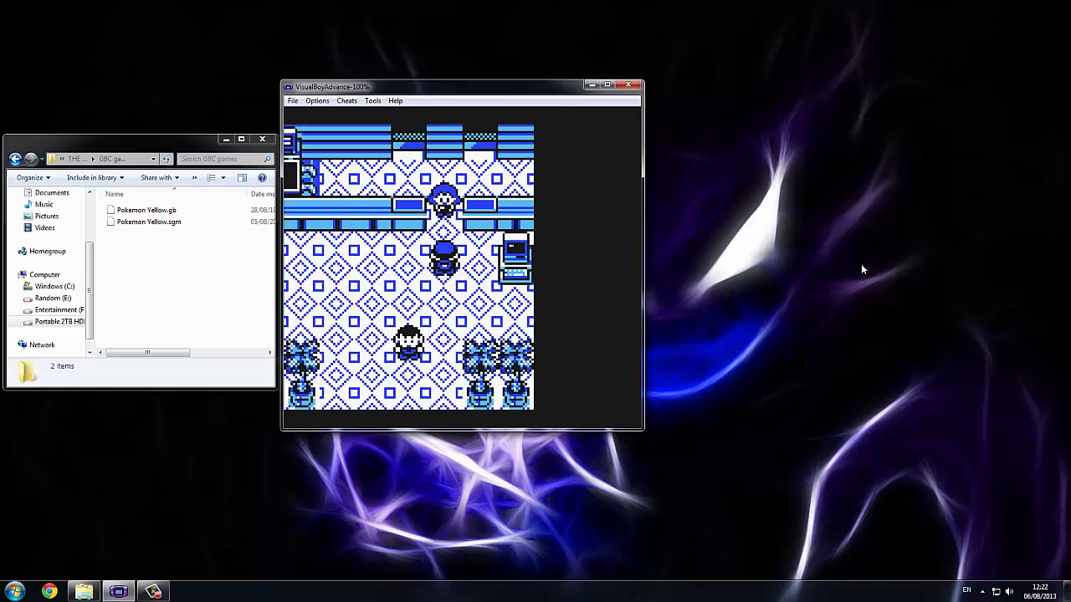
{"action": "key", "text": "Down"}
{"action": "key", "text": "Up"}
{"action": "key", "text": "Down"}
{"action": "key", "text": "Down"}
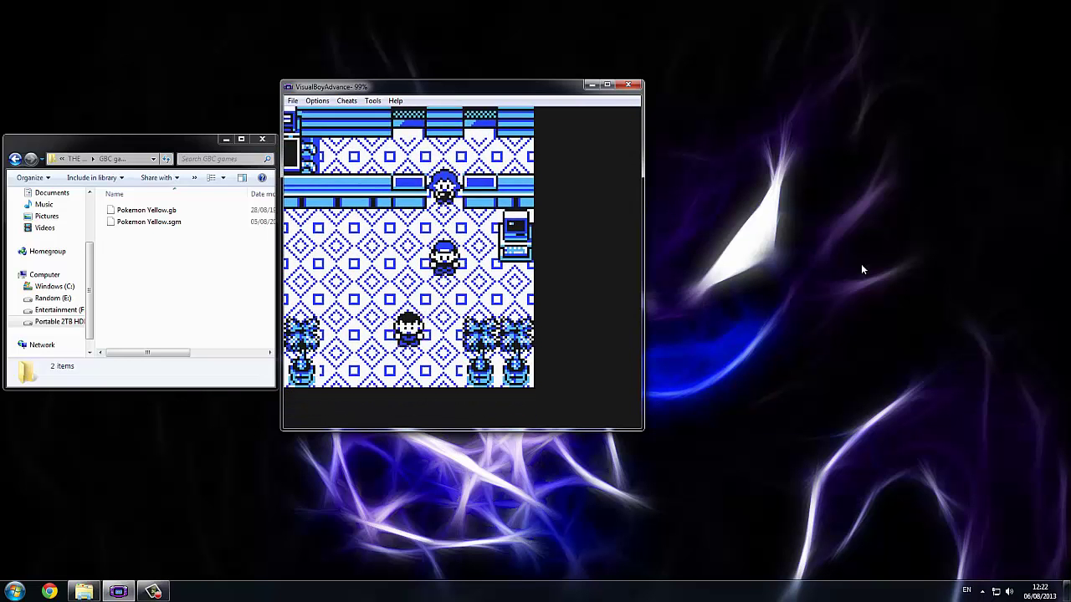
{"action": "key", "text": "Up"}
{"action": "key", "text": "Return"}
{"action": "key", "text": "Down"}
{"action": "key", "text": "Down"}
{"action": "key", "text": "Down"}
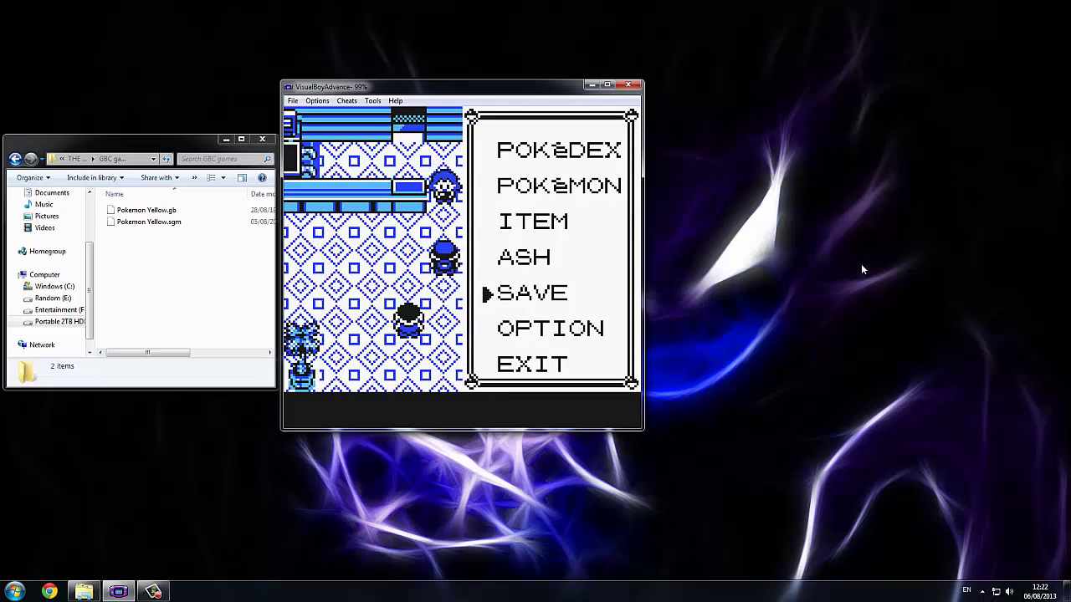
Save the game with SAVE and YES, then return to the map.
{"action": "key", "text": "z"}
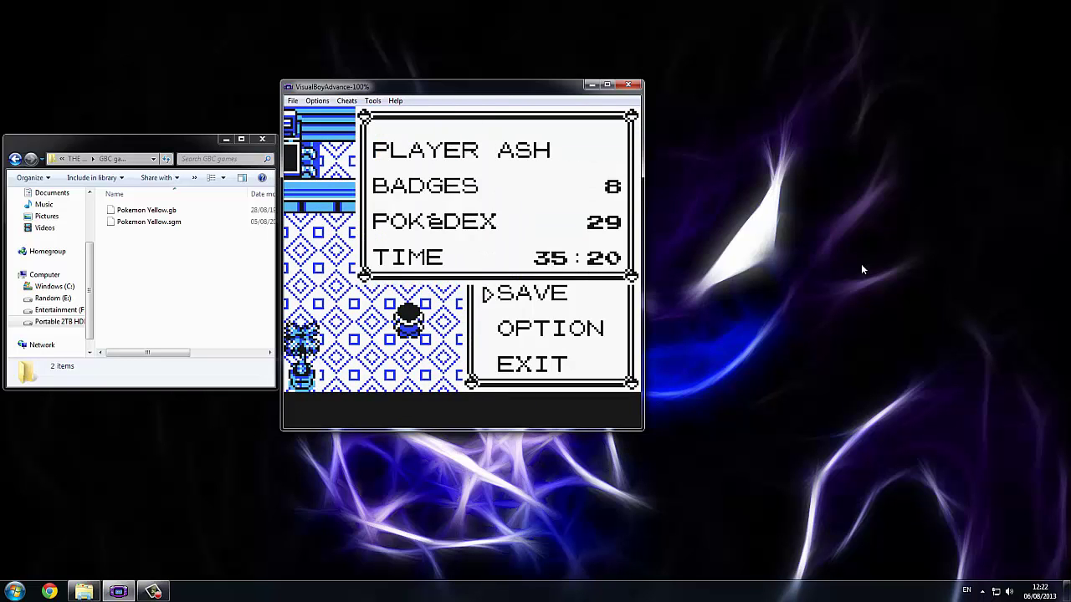
{"action": "key", "text": "z"}
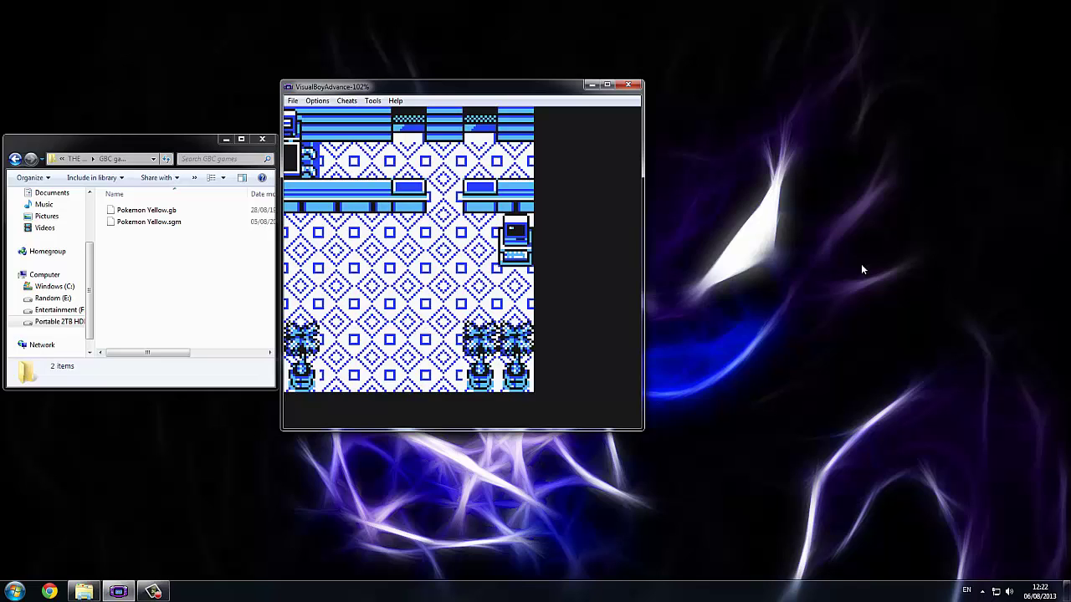
{"action": "key", "text": "Up"}
Browse from the parent folder, past TGB duel, into the GBC games folder.
{"action": "left_click", "coordinate": [189, 267]}
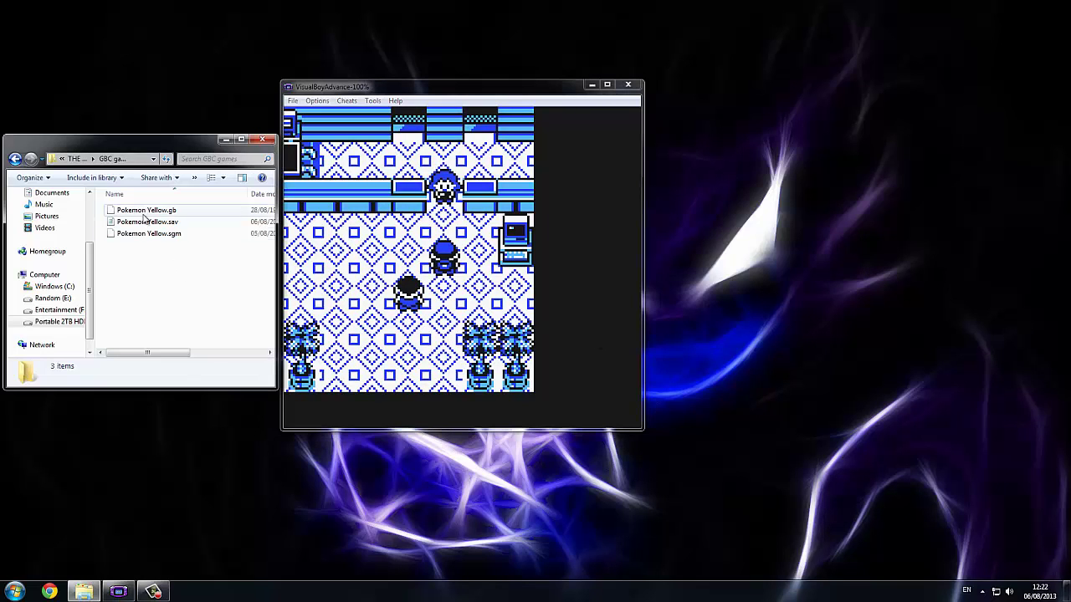
{"action": "left_click", "coordinate": [149, 222]}
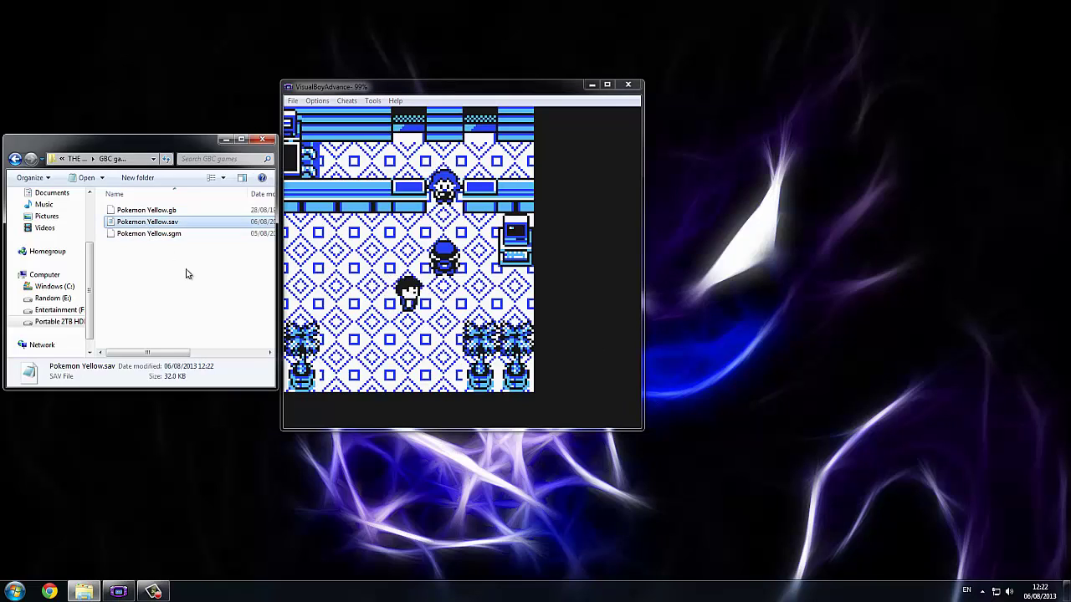
{"action": "key", "text": "BackSpace"}
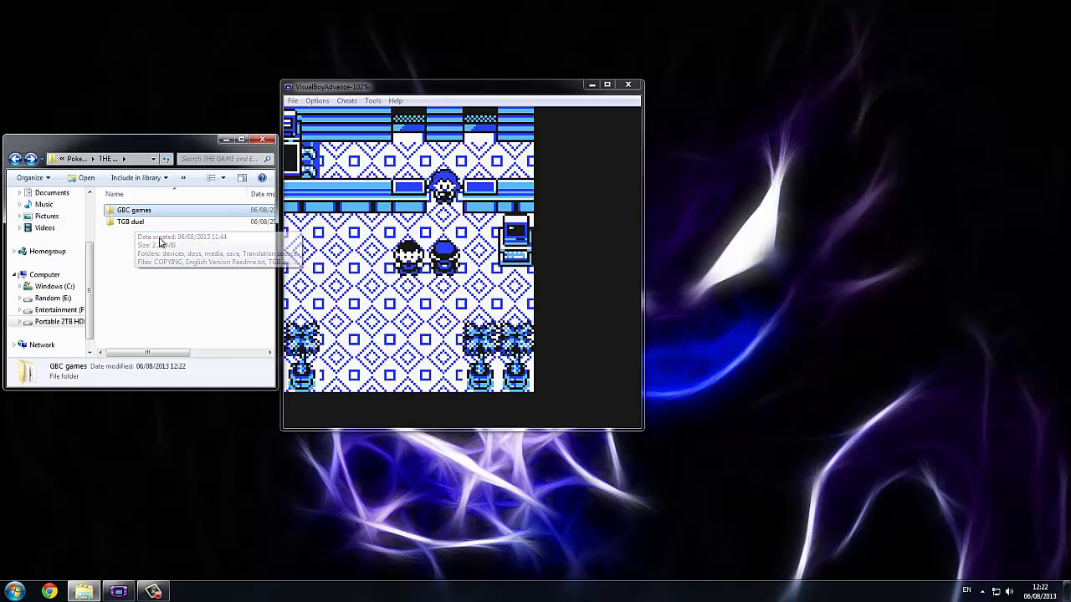
{"action": "double_click", "coordinate": [132, 224]}
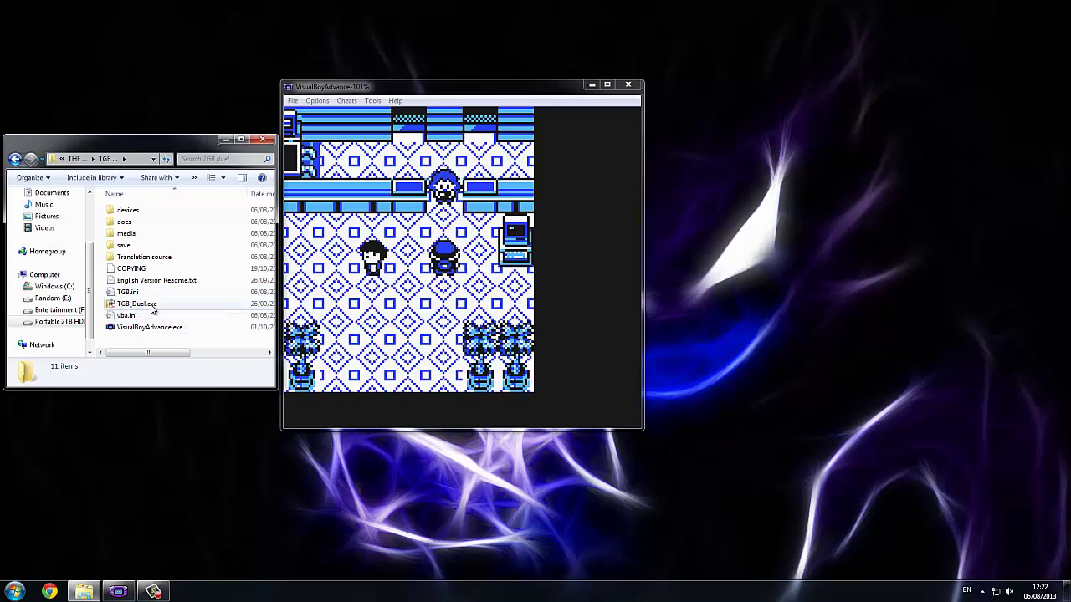
{"action": "key", "text": "BackSpace"}
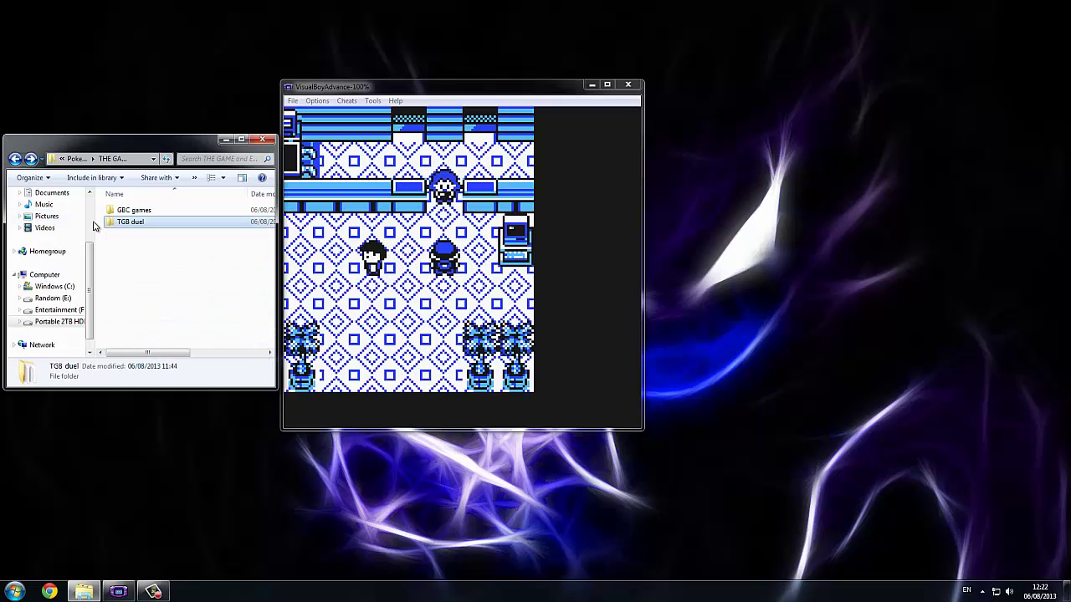
{"action": "double_click", "coordinate": [132, 211]}
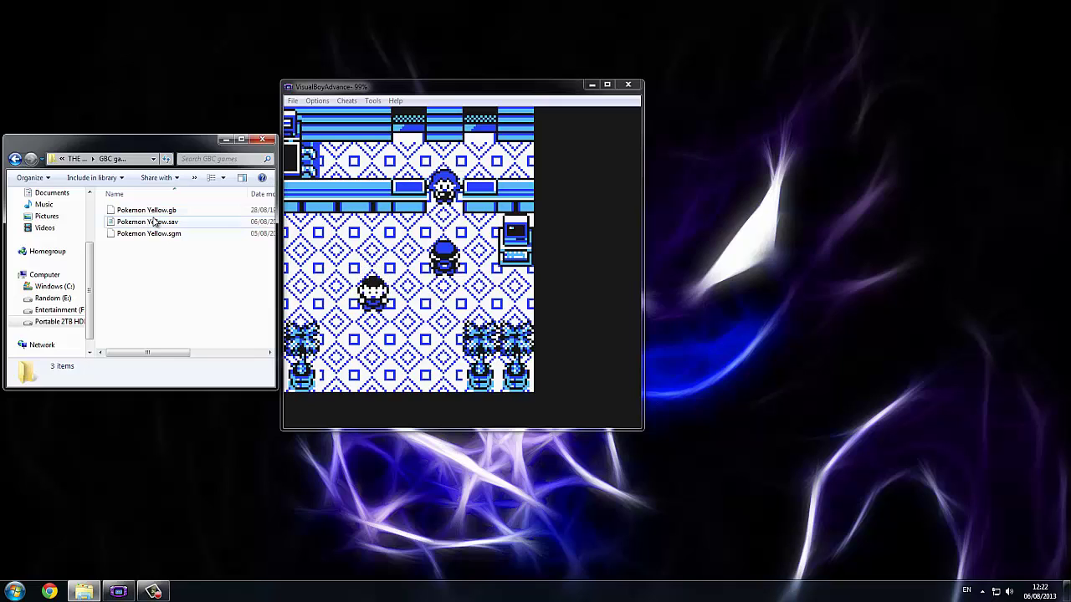
Copy Pokemon Yellow.gb and Pokemon Yellow.sav, then go up to the parent folder.
{"action": "left_click", "coordinate": [154, 215]}
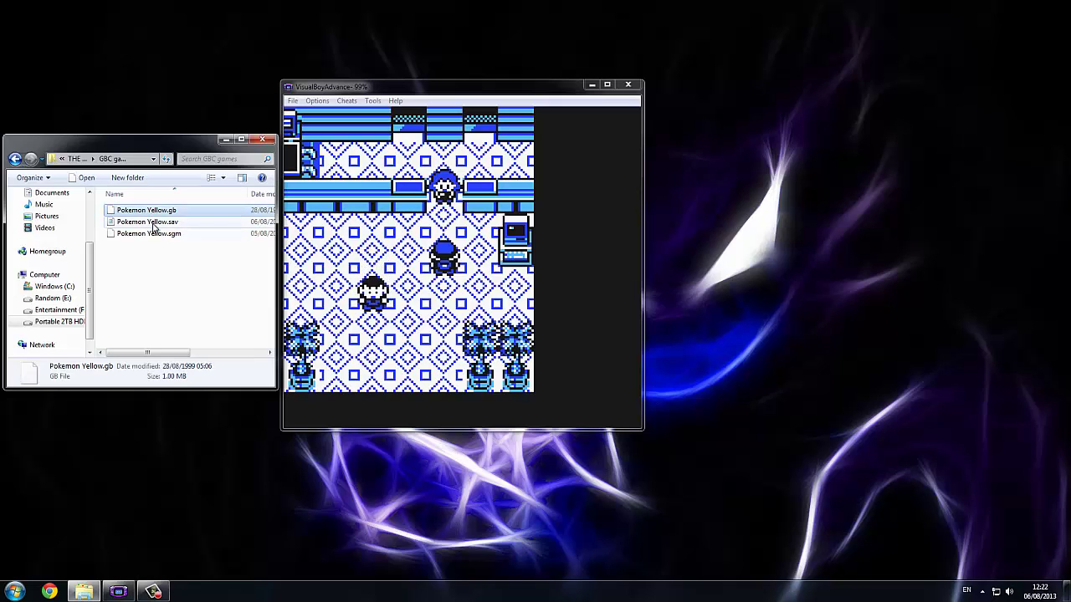
{"action": "left_click", "coordinate": [154, 228], "text": "ctrl"}
{"action": "key", "text": "F12"}
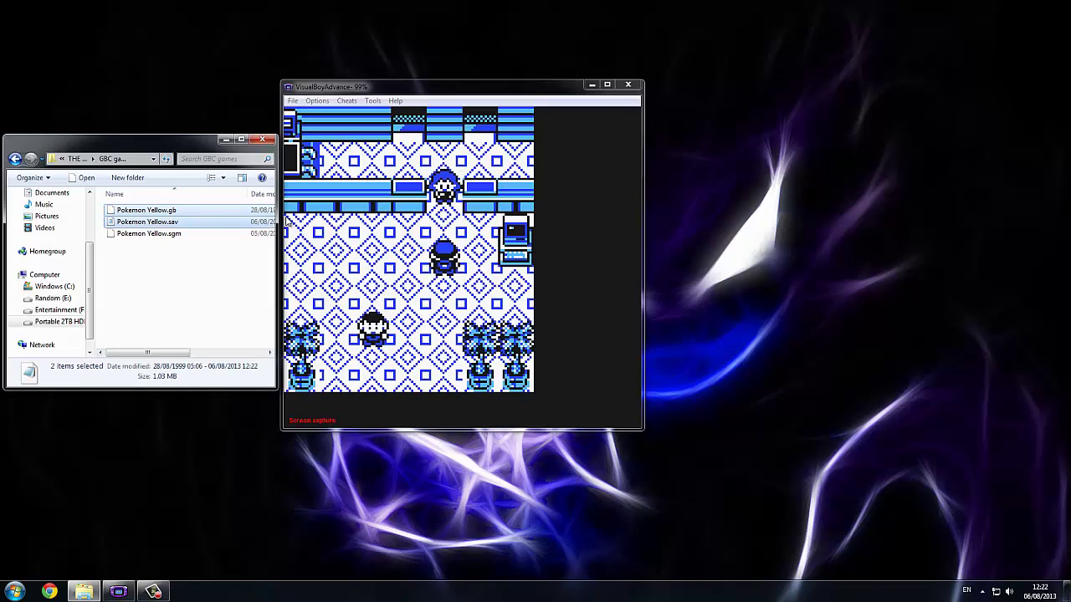
{"action": "right_click", "coordinate": [172, 223]}
{"action": "left_click", "coordinate": [215, 334]}
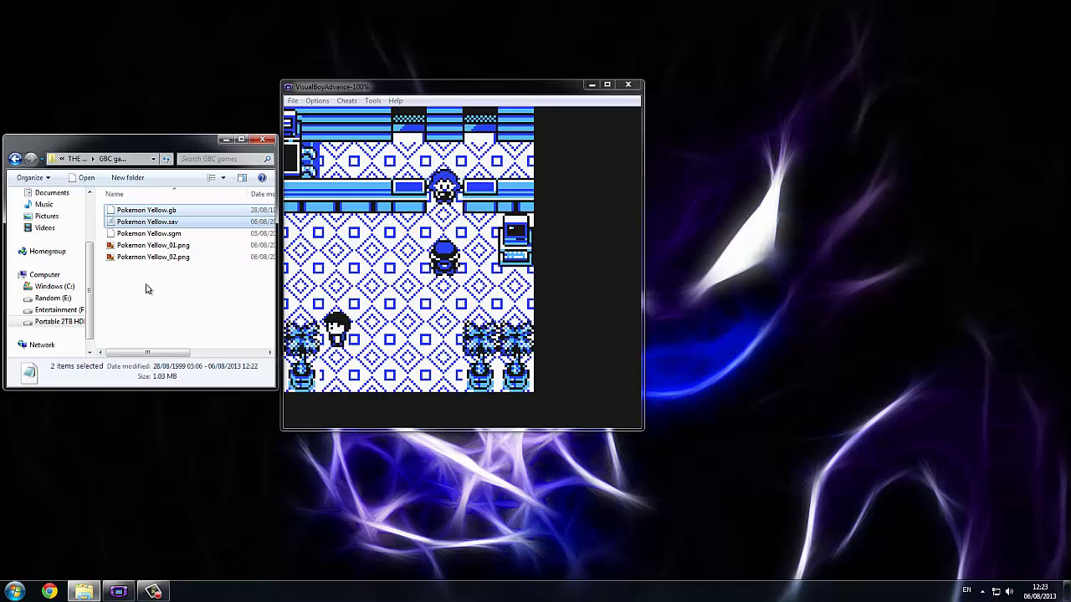
{"action": "key", "text": "BackSpace"}
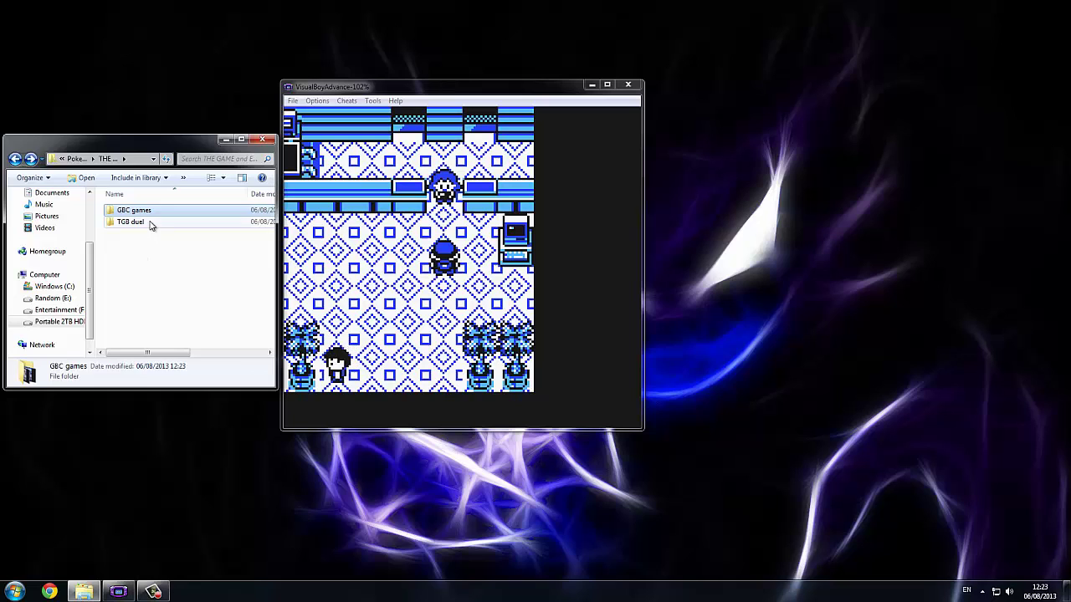
Paste Pokemon Yellow.gb and Pokemon Yellow.sav into the TGB duel\save folder.
{"action": "double_click", "coordinate": [150, 223]}
{"action": "double_click", "coordinate": [140, 244]}
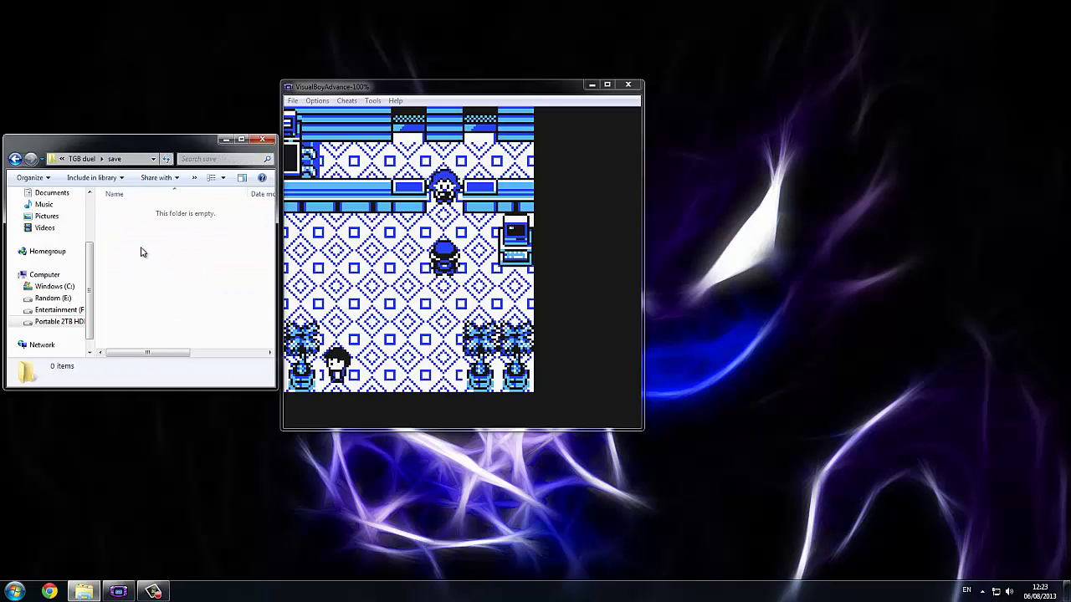
{"action": "right_click", "coordinate": [140, 252]}
{"action": "left_click", "coordinate": [161, 325]}
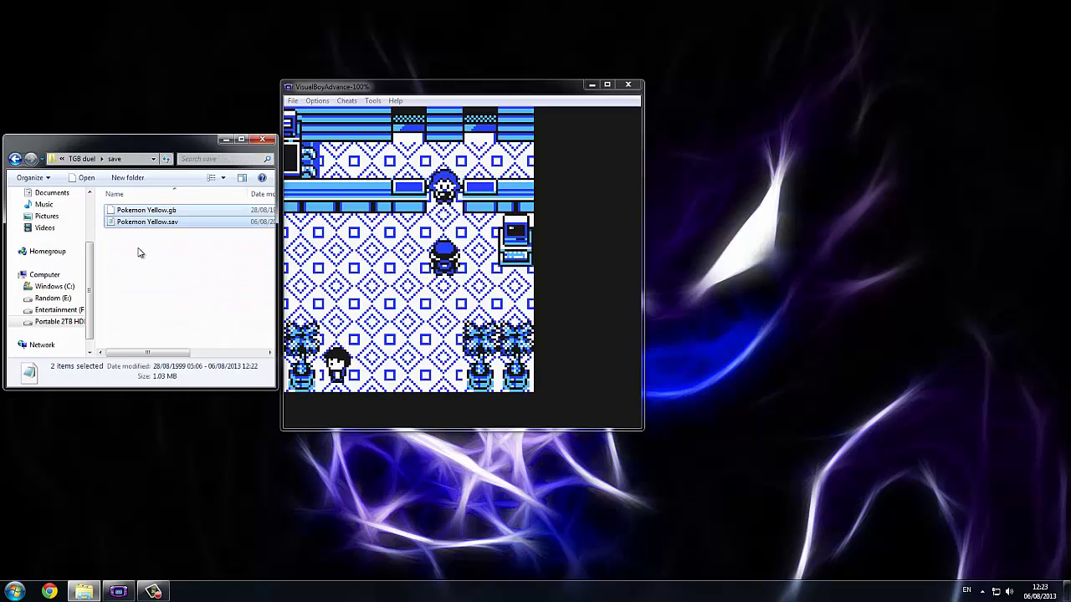
Duplicate Pokemon Yellow.sav and rename the copy to Pokemon Yellow.sa2, accepting the extension change.
{"action": "left_click", "coordinate": [175, 224]}
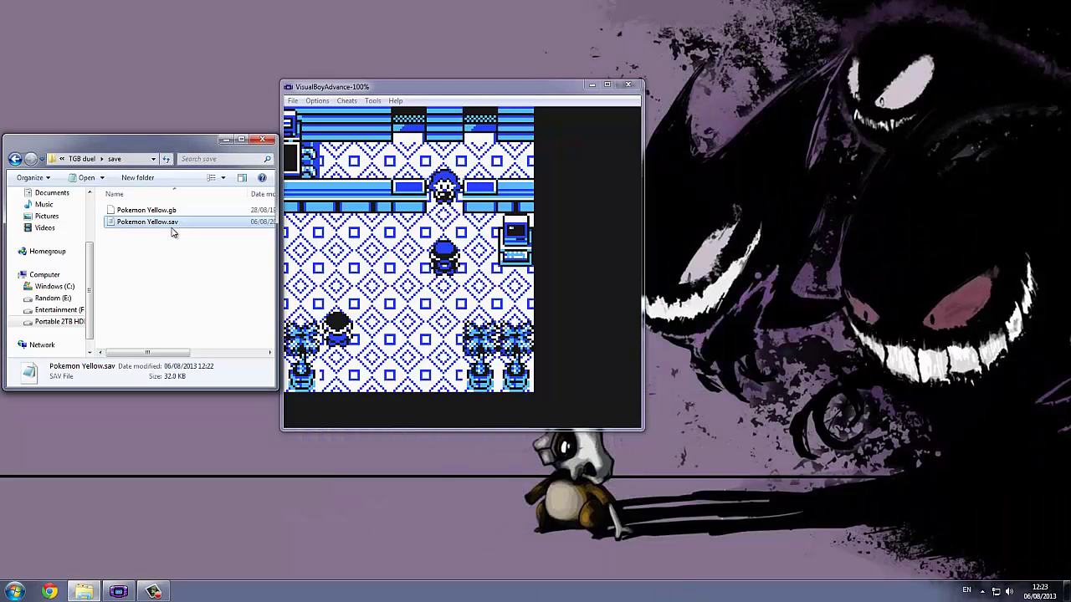
{"action": "right_click", "coordinate": [151, 225]}
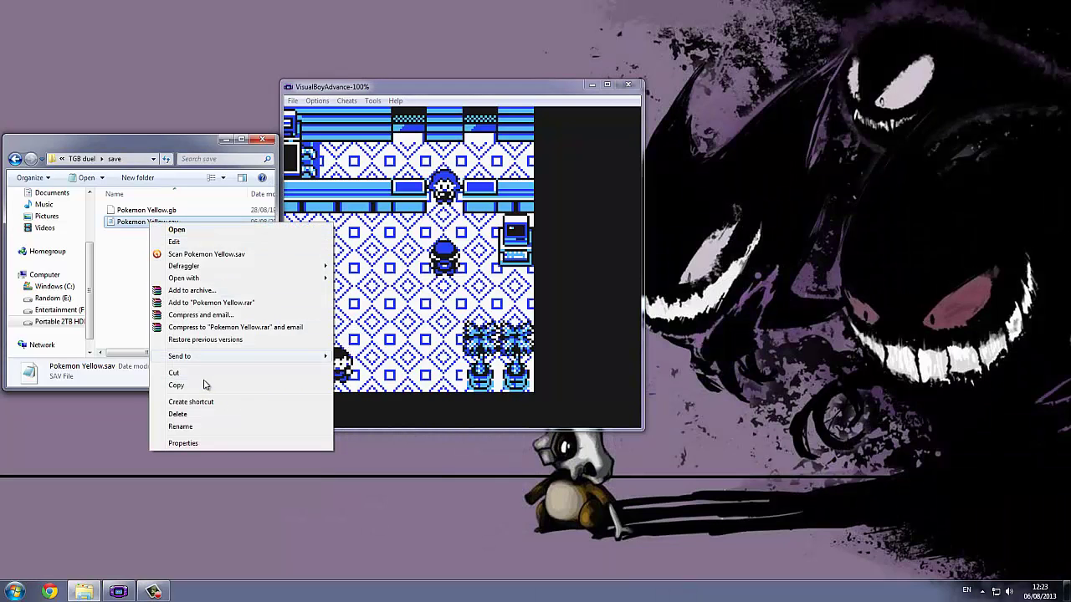
{"action": "left_click", "coordinate": [167, 386]}
{"action": "left_click", "coordinate": [136, 300]}
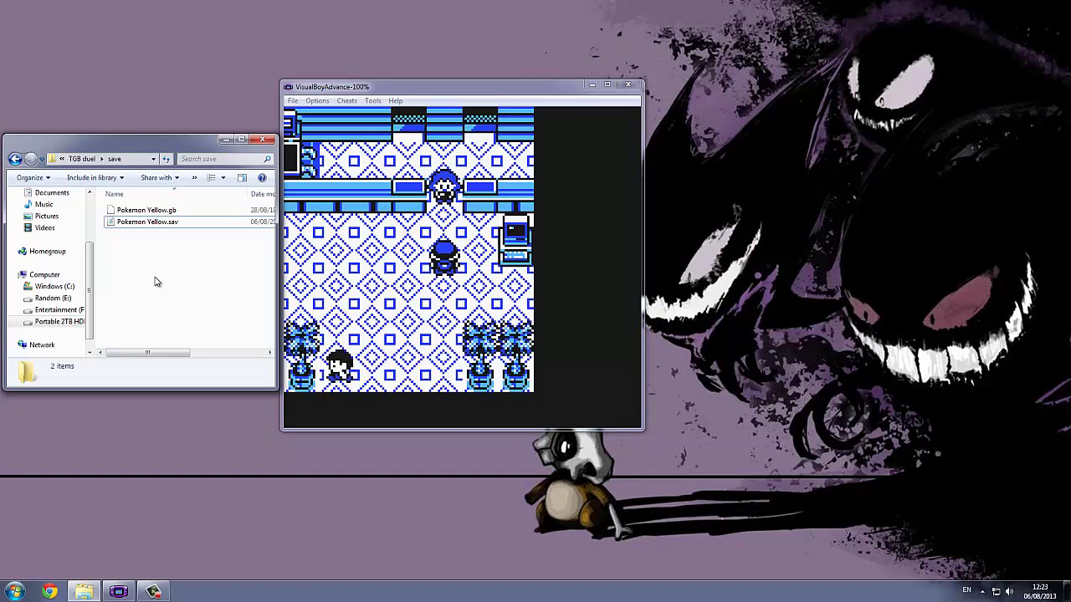
{"action": "key", "text": "ctrl+v"}
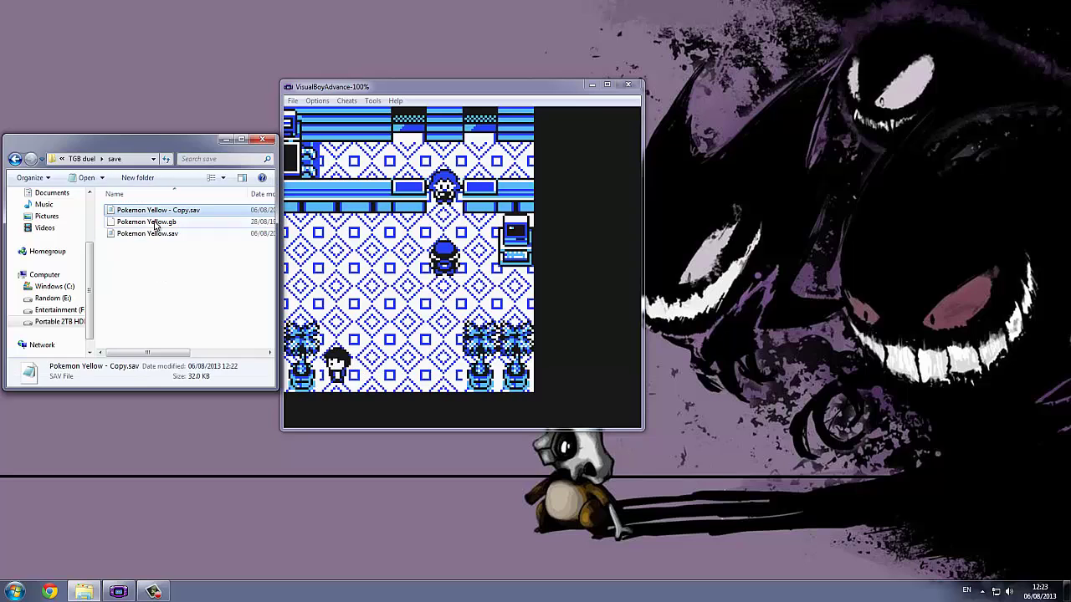
{"action": "left_click", "coordinate": [151, 213]}
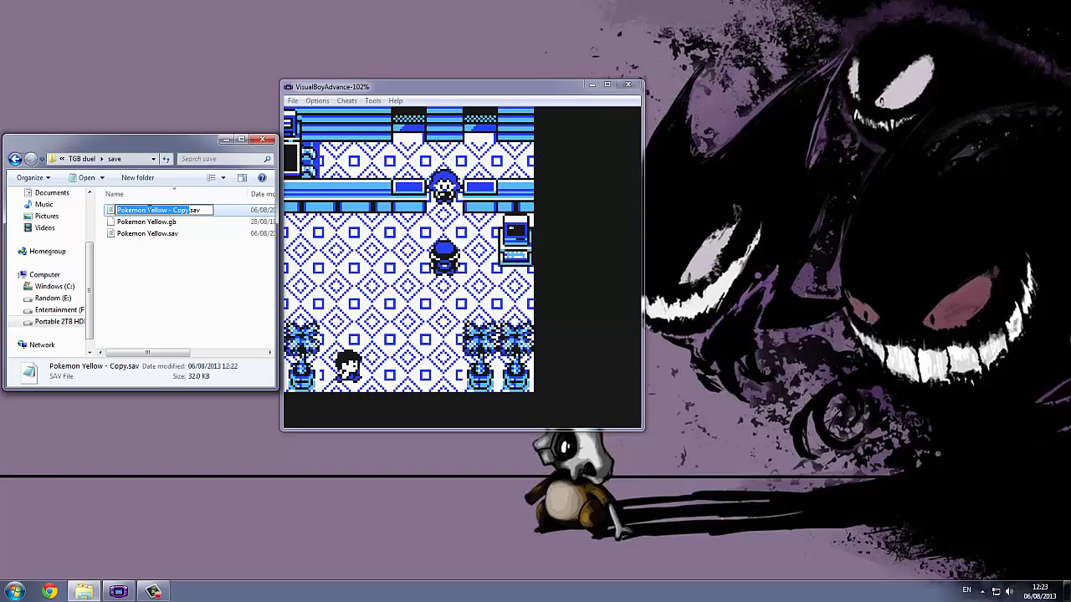
{"action": "left_click_drag", "start_coordinate": [147, 210], "coordinate": [176, 211]}
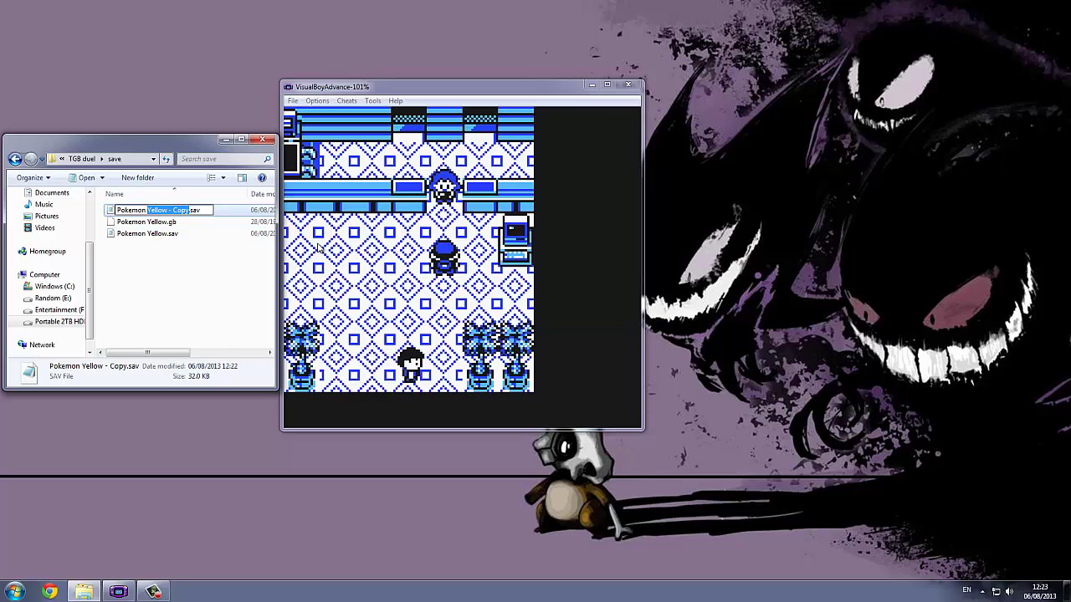
{"action": "type", "text": "Yellow"}
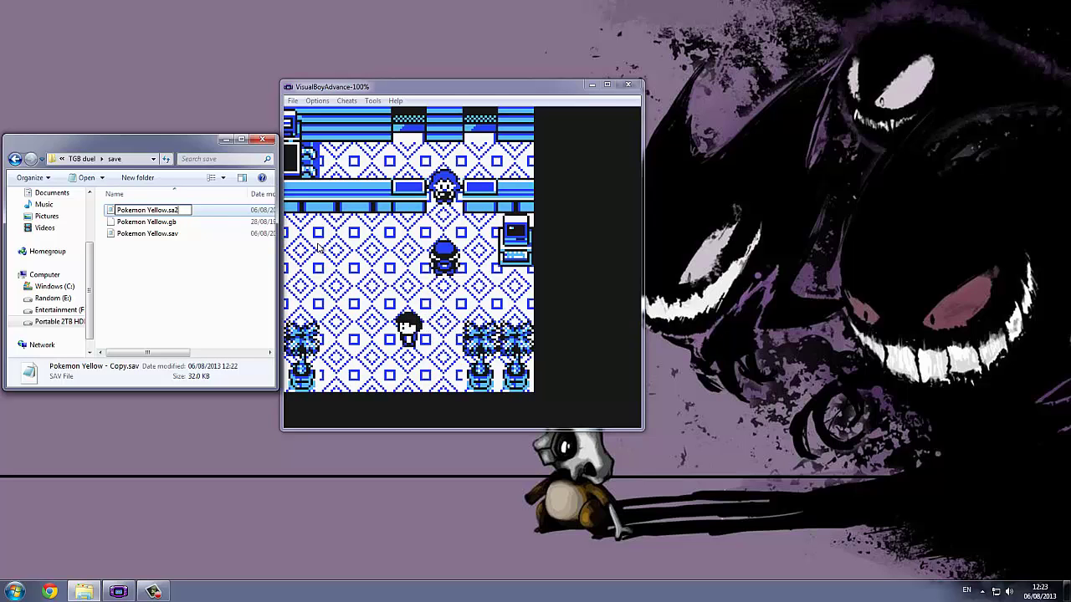
{"action": "key", "text": "Return"}
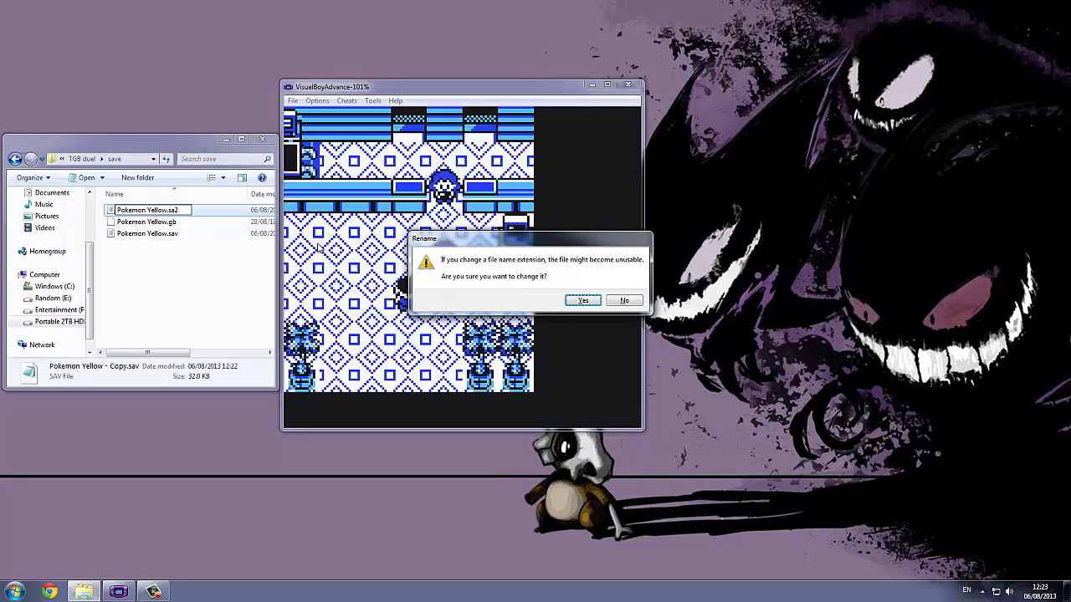
{"action": "key", "text": "Return"}
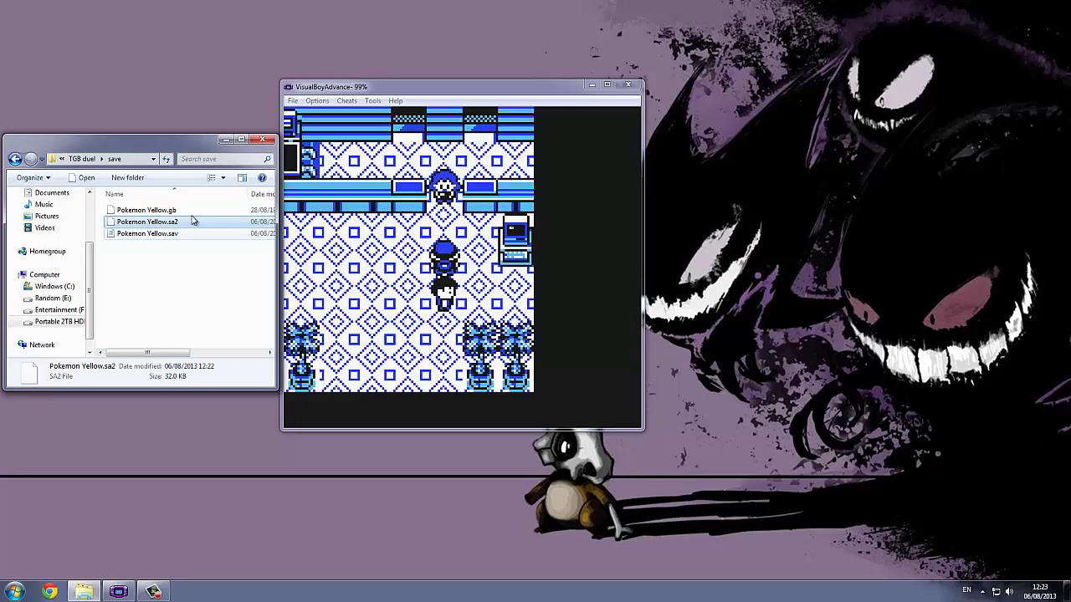
Check the View settings in Folder and search options, then return to the TGB duel folder.
{"action": "left_click", "coordinate": [41, 178]}
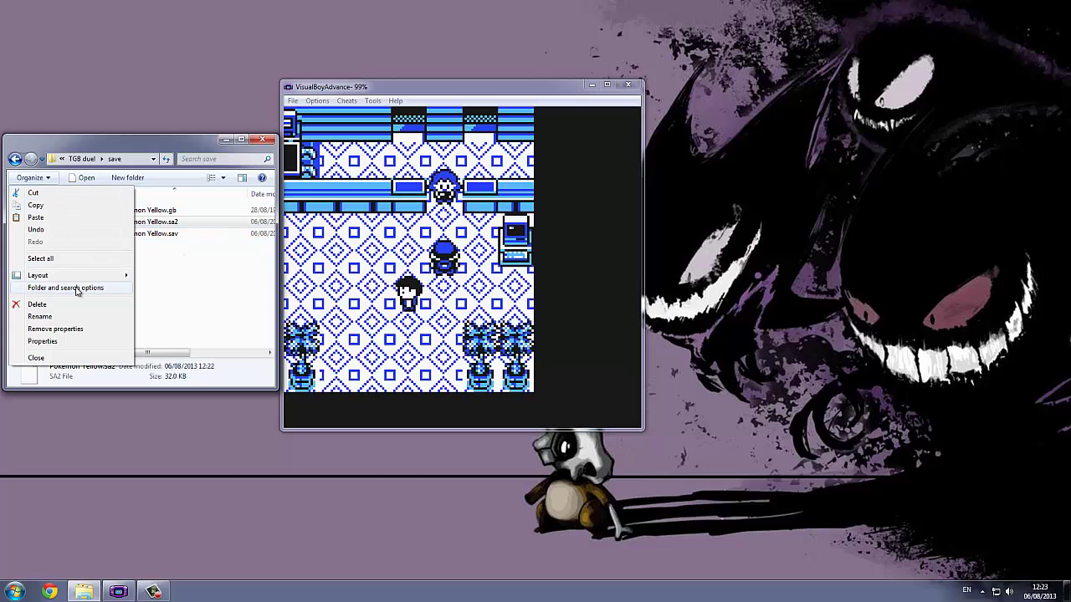
{"action": "left_click", "coordinate": [75, 288]}
{"action": "left_click", "coordinate": [61, 206]}
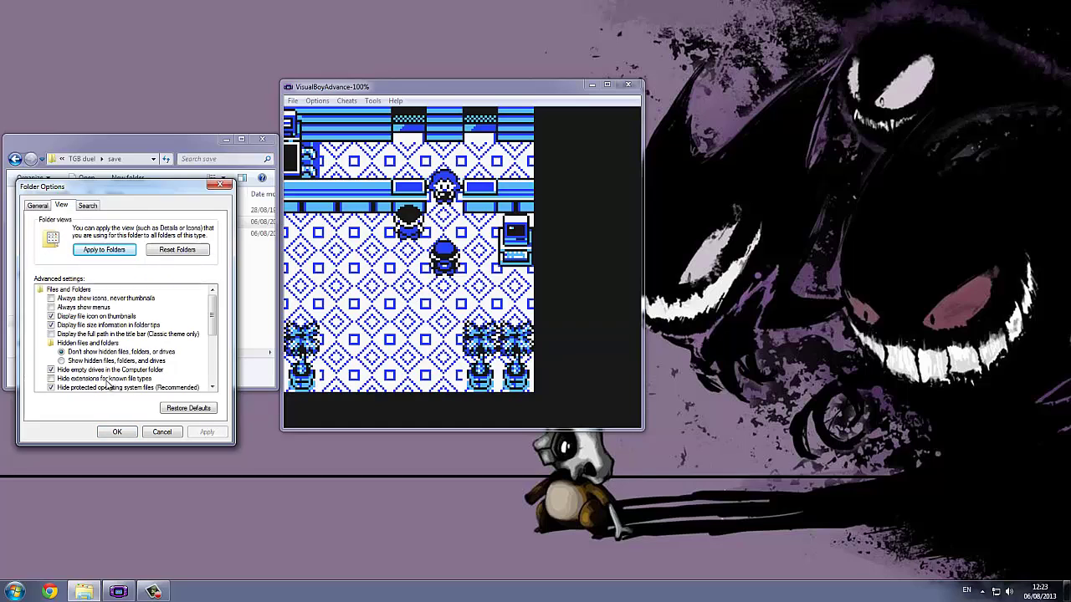
{"action": "left_click", "coordinate": [120, 432]}
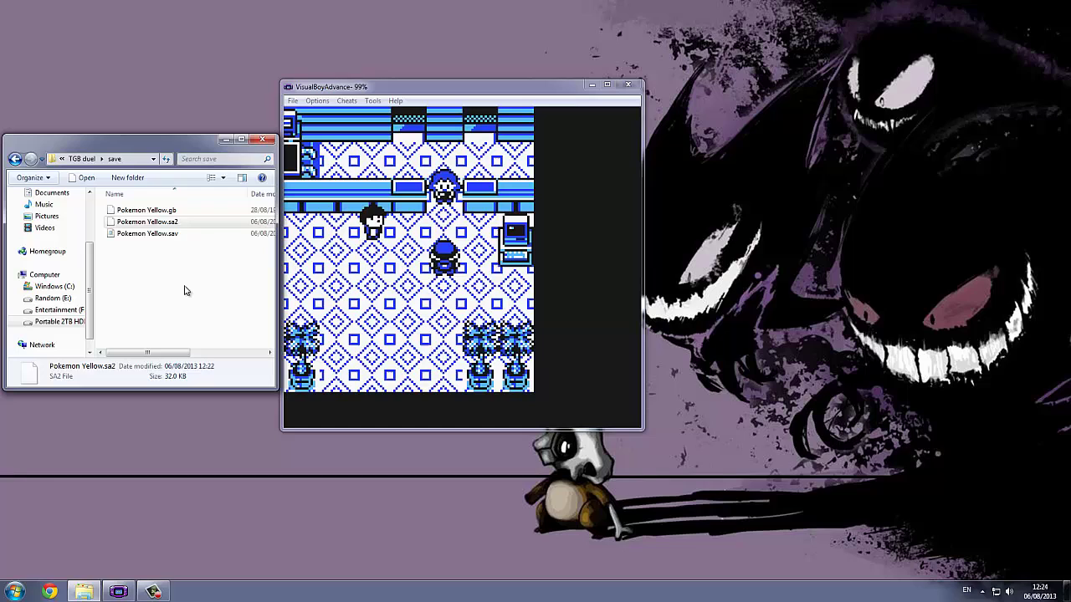
{"action": "key", "text": "BackSpace"}
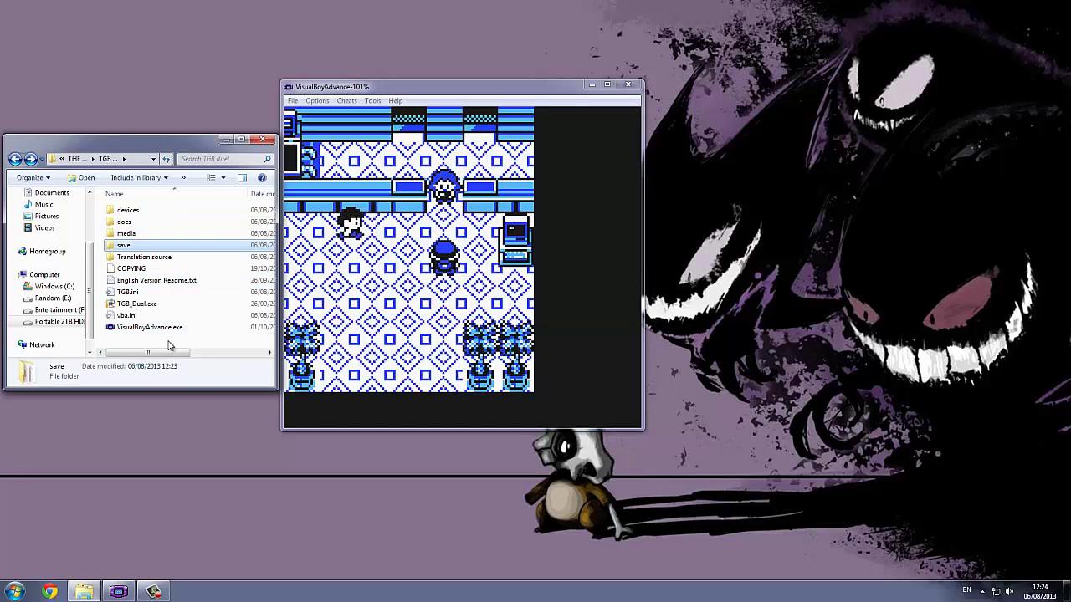
Close VisualBoyAdvance, launch TGB_Dual.exe and load Pokemon Yellow.gb into the first Game Boy.
{"action": "left_click", "coordinate": [507, 156]}
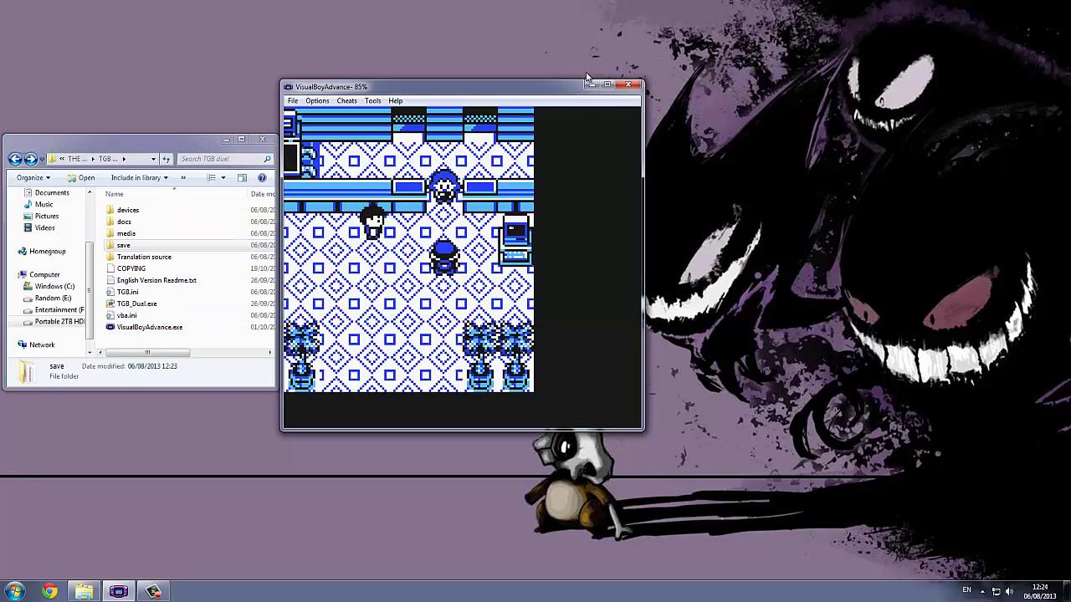
{"action": "left_click", "coordinate": [629, 87]}
{"action": "double_click", "coordinate": [137, 304]}
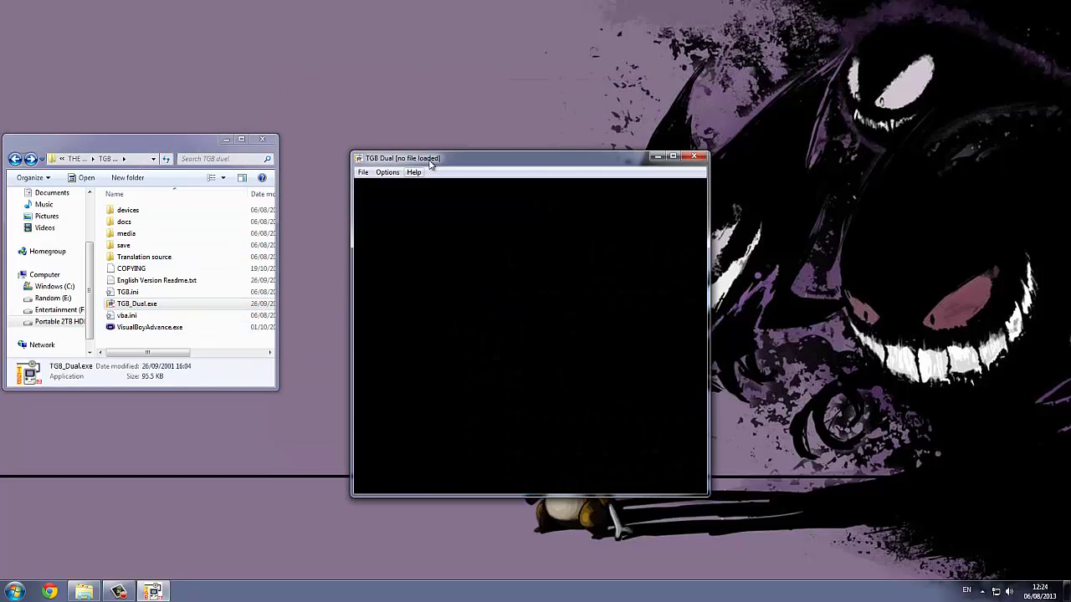
{"action": "left_click_drag", "start_coordinate": [442, 156], "coordinate": [371, 106]}
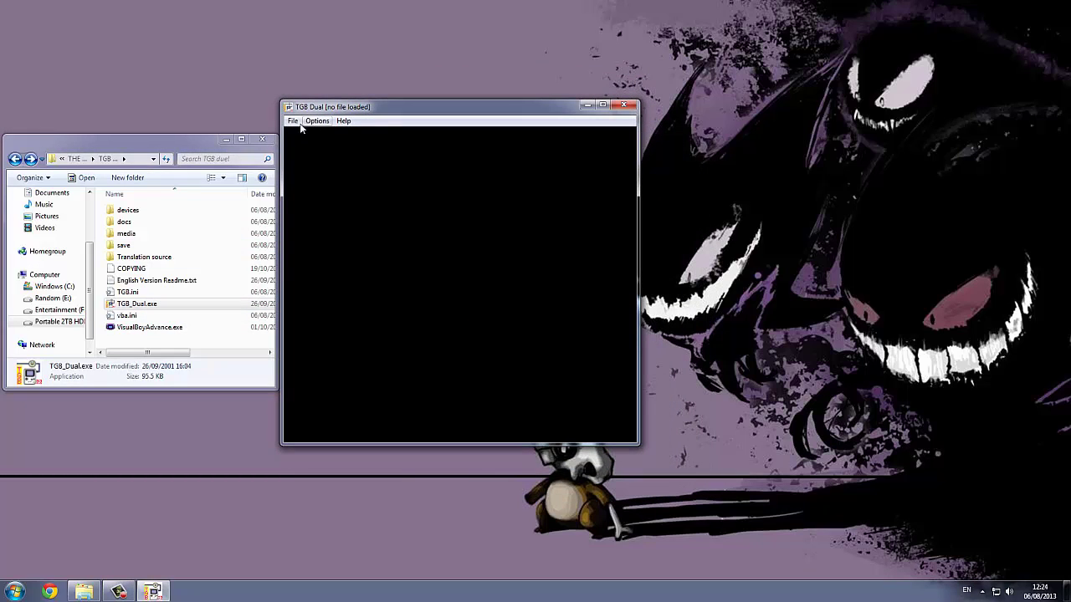
{"action": "left_click", "coordinate": [295, 122]}
{"action": "left_click", "coordinate": [311, 136]}
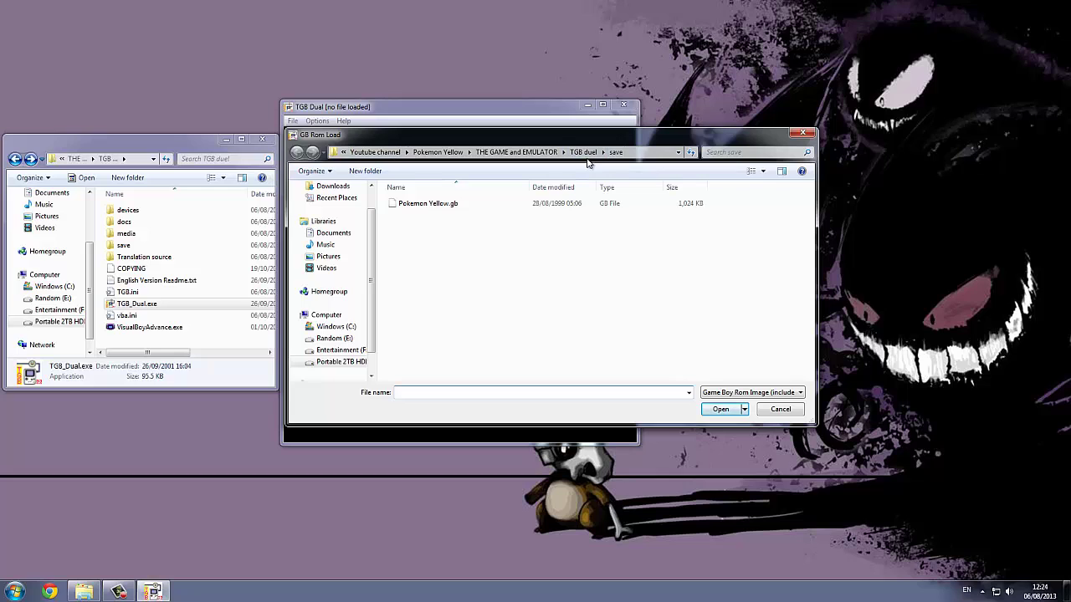
{"action": "double_click", "coordinate": [437, 206]}
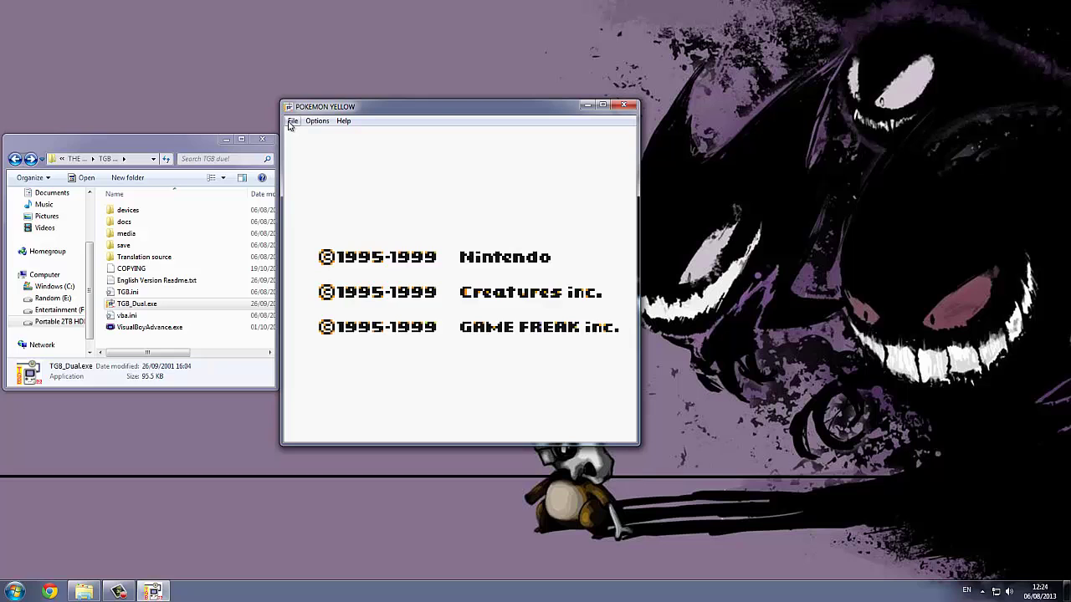
Load Pokemon Yellow.gb into the second Game Boy, enlarging its window and placing it on the right.
{"action": "left_click", "coordinate": [293, 120]}
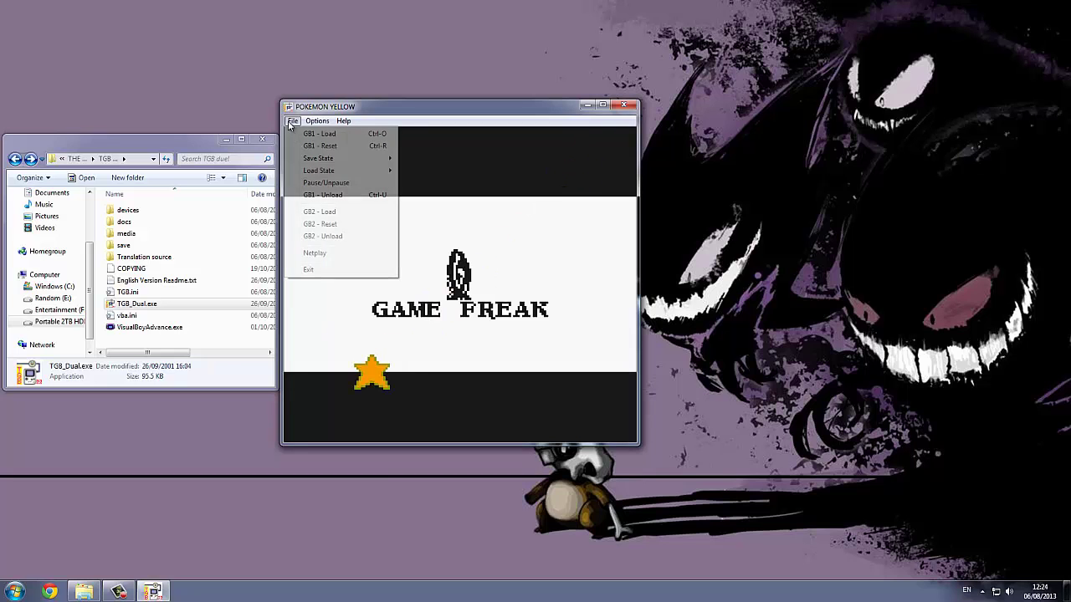
{"action": "left_click", "coordinate": [320, 212]}
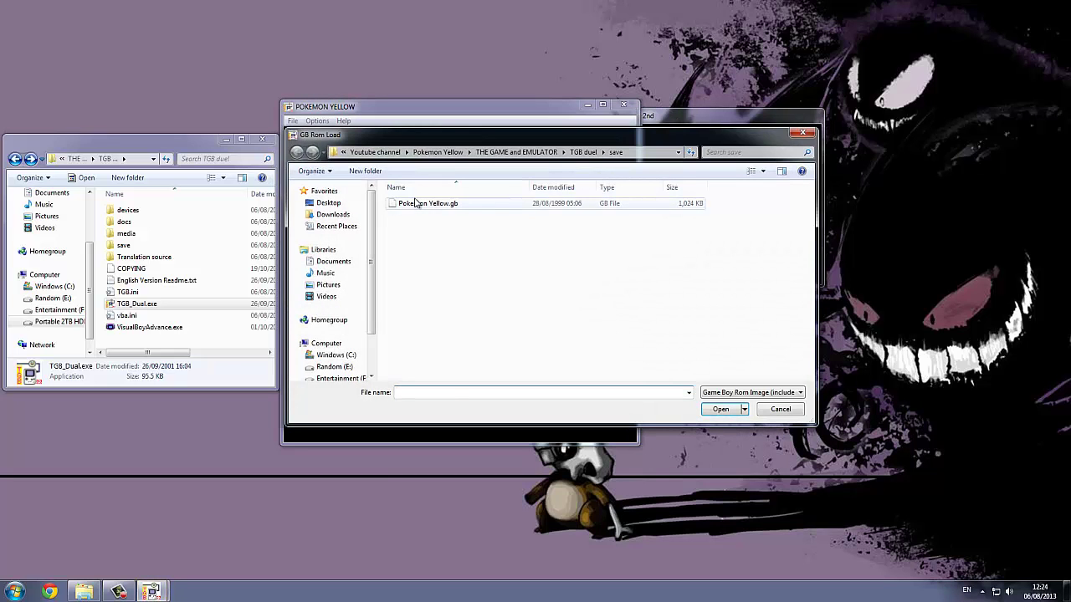
{"action": "double_click", "coordinate": [415, 204]}
{"action": "left_click_drag", "start_coordinate": [669, 128], "coordinate": [310, 120]}
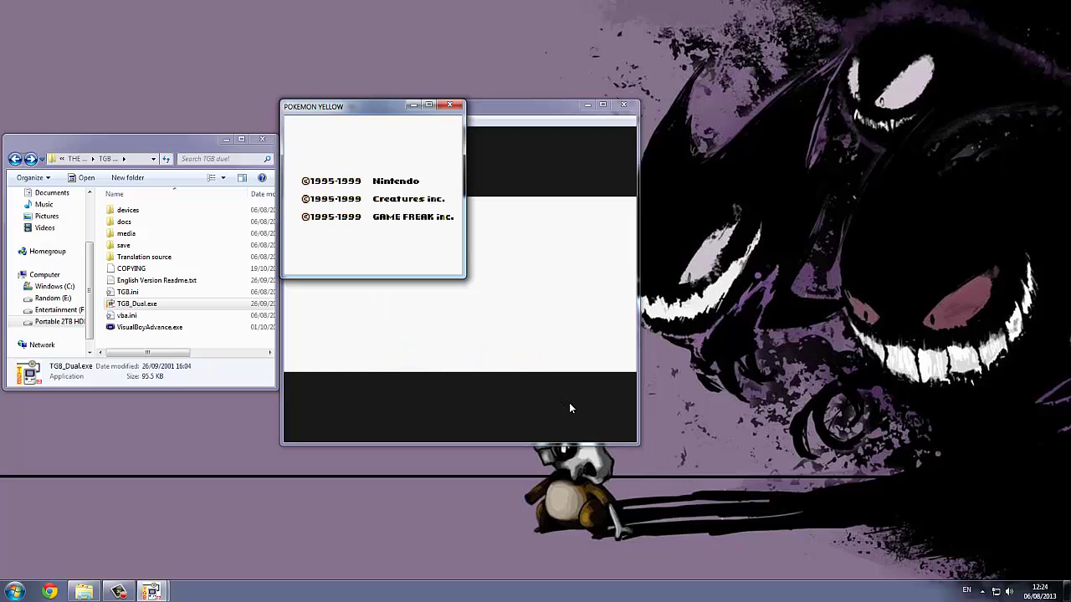
{"action": "left_click_drag", "start_coordinate": [465, 276], "coordinate": [638, 444]}
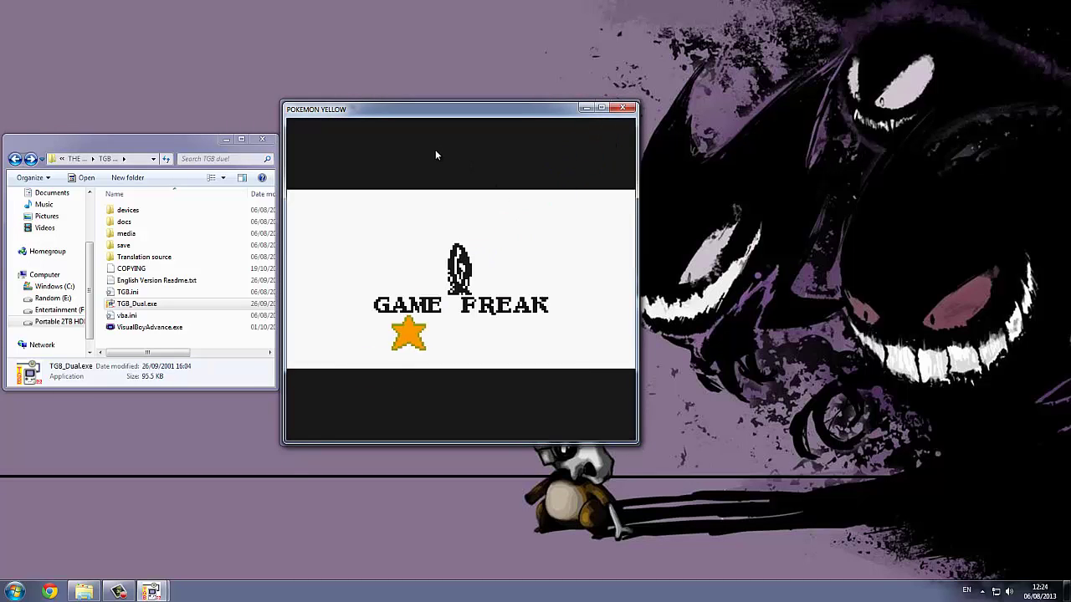
{"action": "left_click_drag", "start_coordinate": [407, 114], "coordinate": [765, 114]}
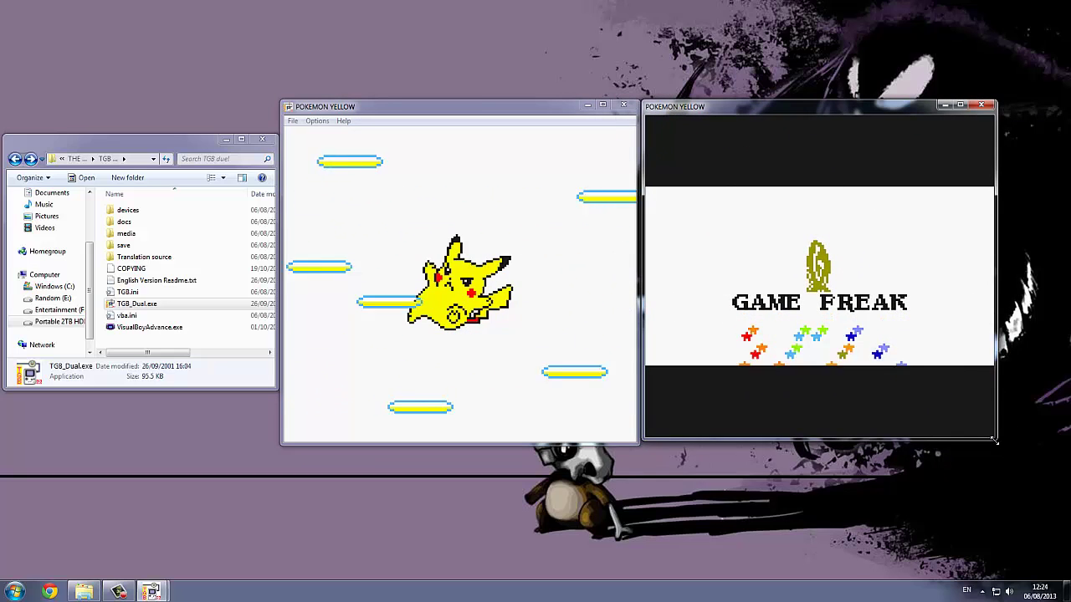
Slightly enlarge the right game window and review the GB1/GB2 key mappings under Options > Keys.
{"action": "left_click_drag", "start_coordinate": [995, 440], "coordinate": [1002, 446]}
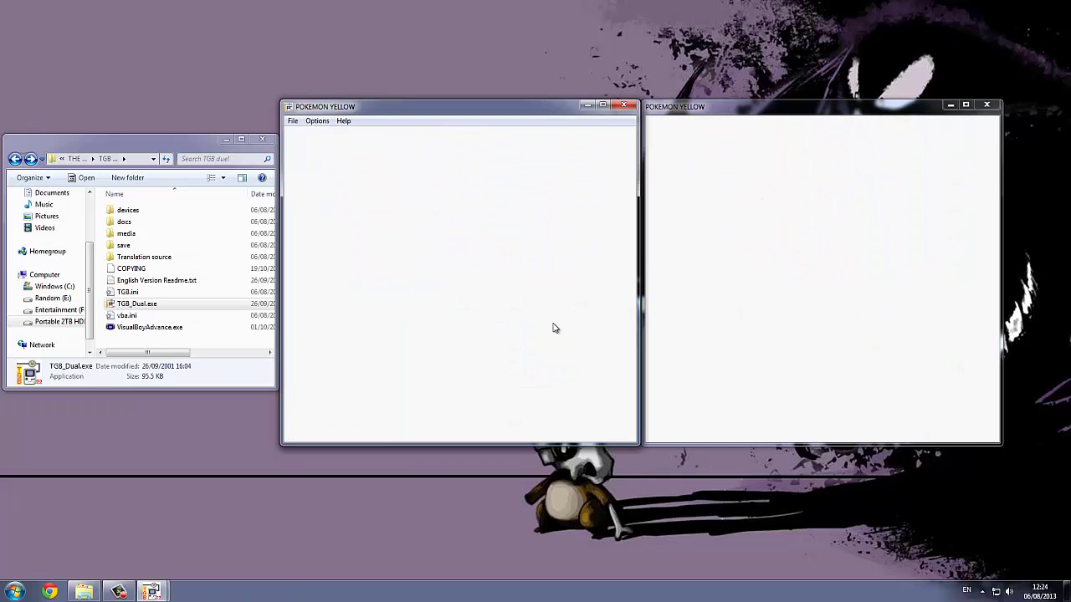
{"action": "left_click", "coordinate": [317, 120]}
{"action": "left_click", "coordinate": [368, 134]}
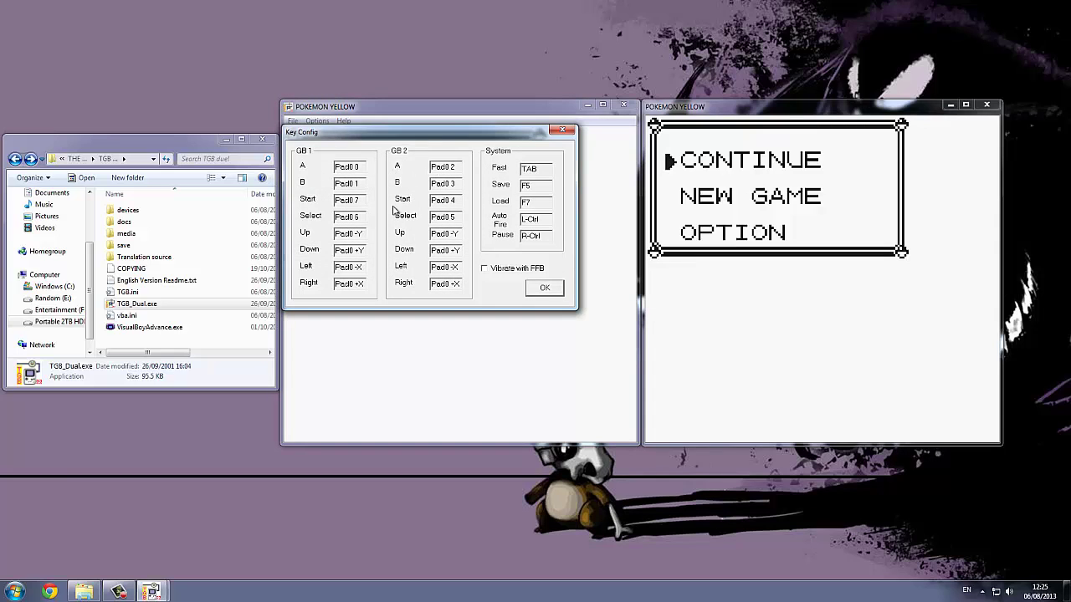
{"action": "left_click", "coordinate": [545, 289]}
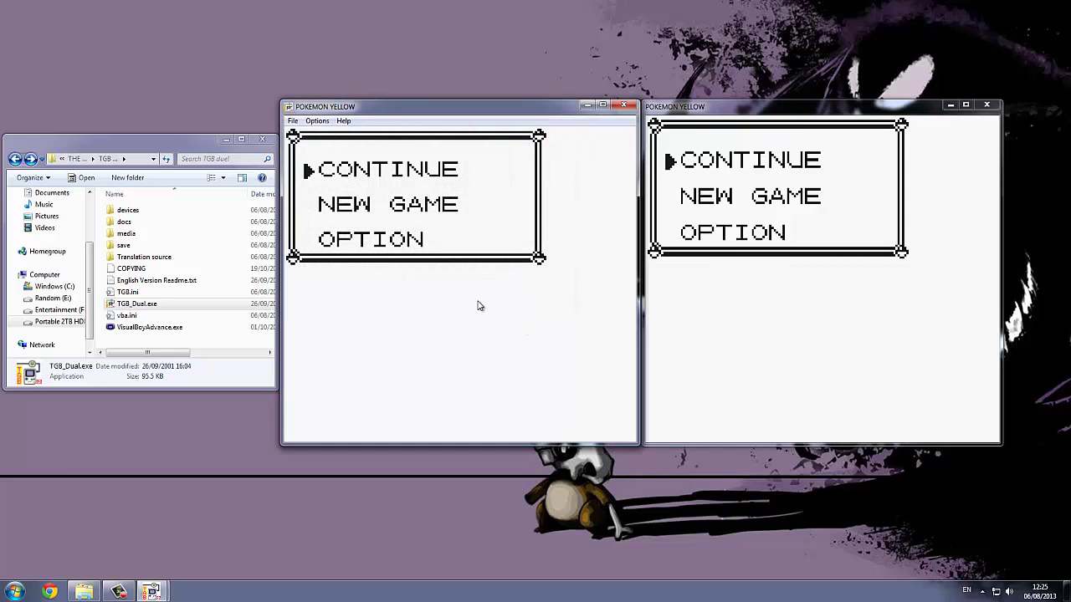
Continue both saved games and walk both players up to the Cable Club counter.
{"action": "key", "text": "x"}
{"action": "key", "text": "x"}
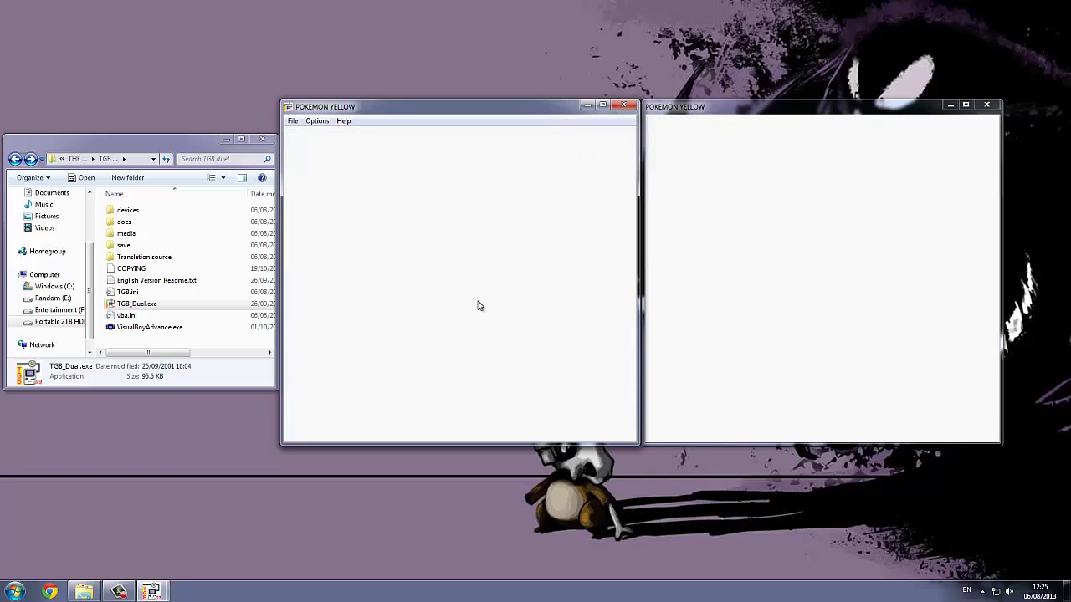
{"action": "key", "text": "Left"}
{"action": "key", "text": "Left"}
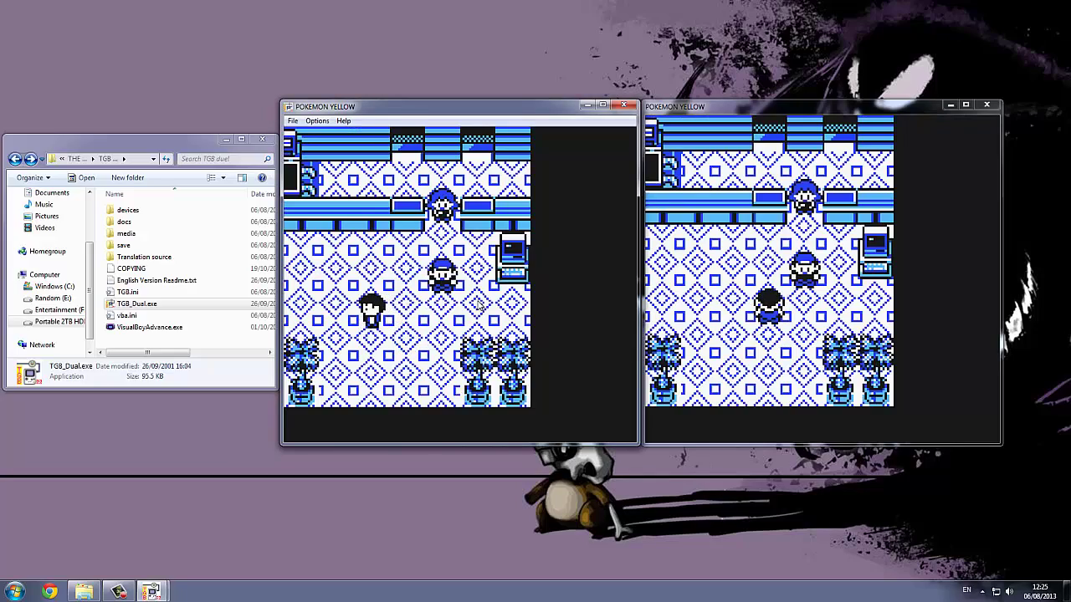
{"action": "key", "text": "Down"}
{"action": "key", "text": "Down"}
{"action": "key", "text": "Right"}
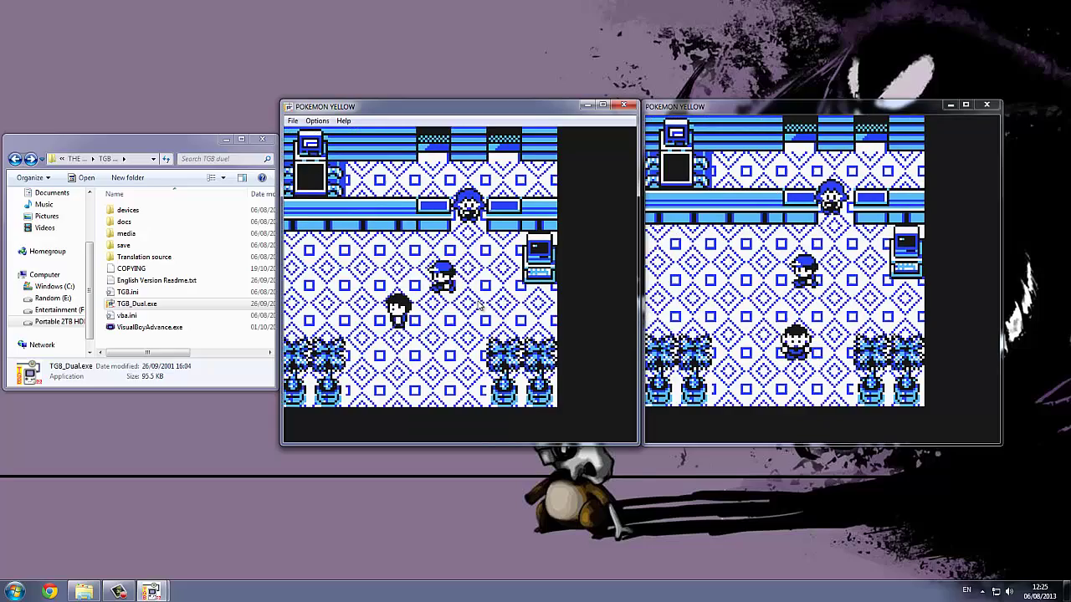
{"action": "key", "text": "Left"}
{"action": "key", "text": "Up"}
{"action": "key", "text": "Up"}
Talk to the Cable Club receptionist and agree to save, reaching the link destination choices.
{"action": "key", "text": "x"}
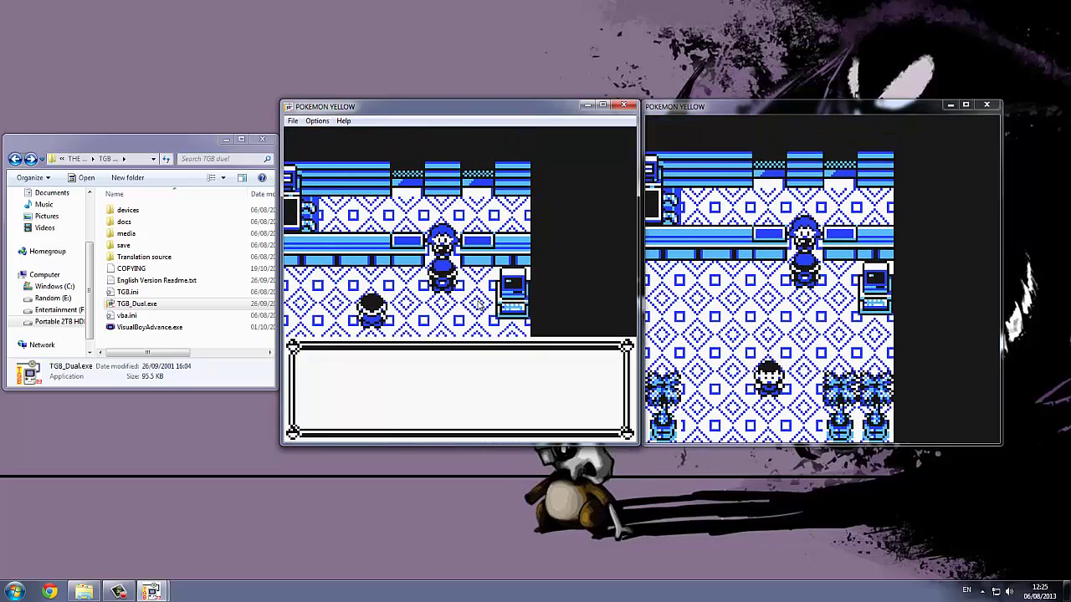
{"action": "key", "text": "x"}
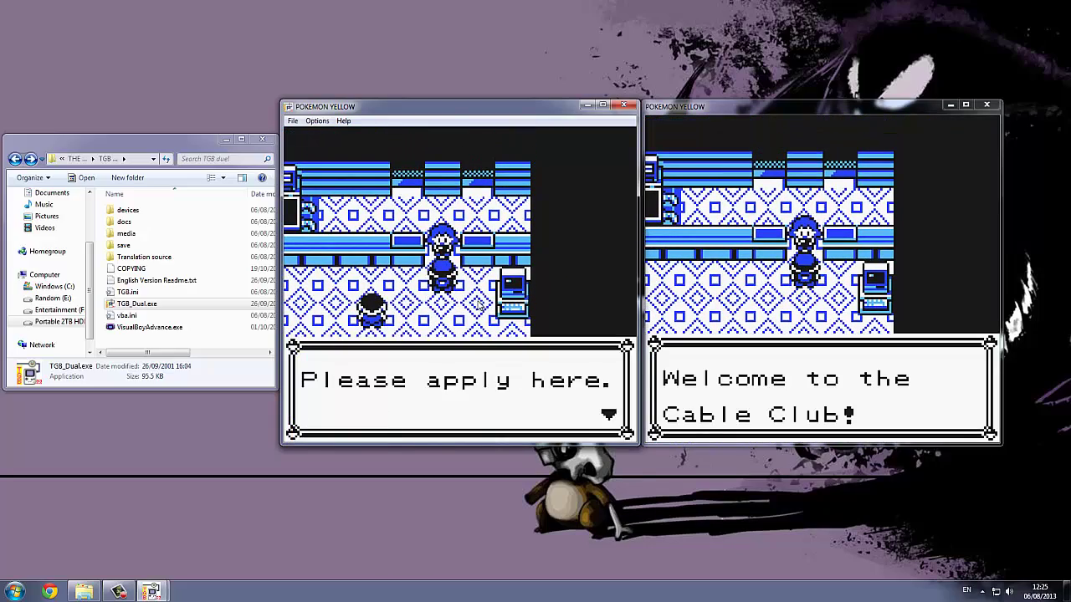
{"action": "key", "text": "x"}
{"action": "key", "text": "x"}
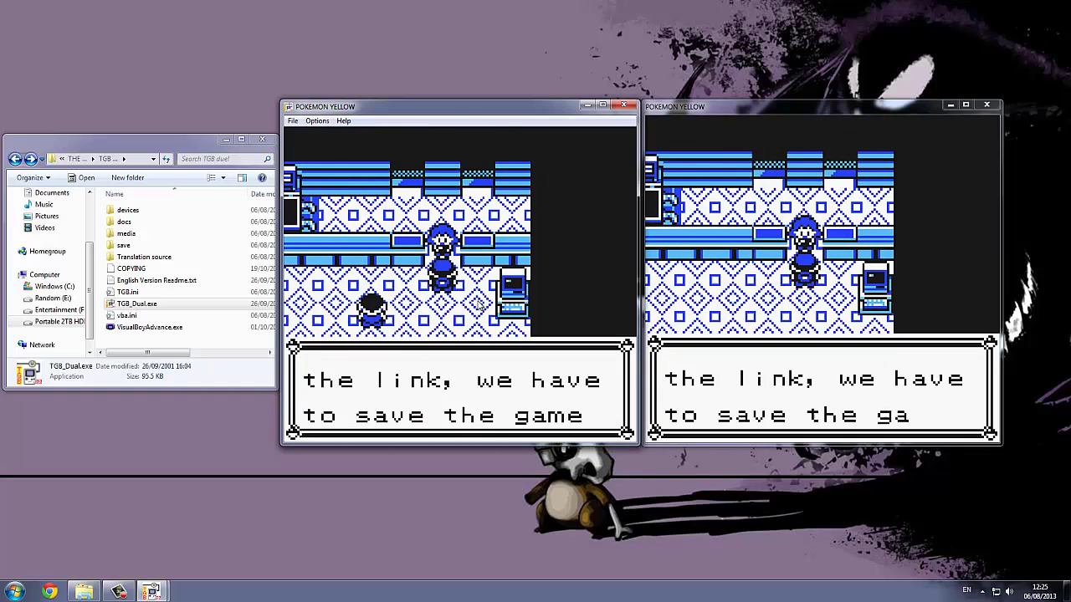
{"action": "key", "text": "x"}
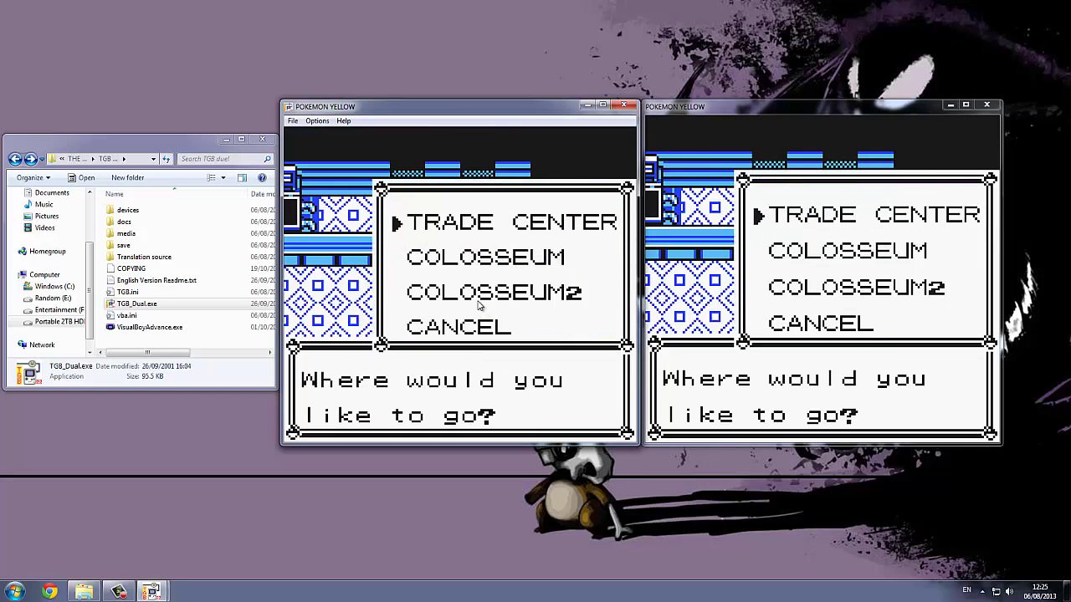
{"action": "key", "text": "x"}
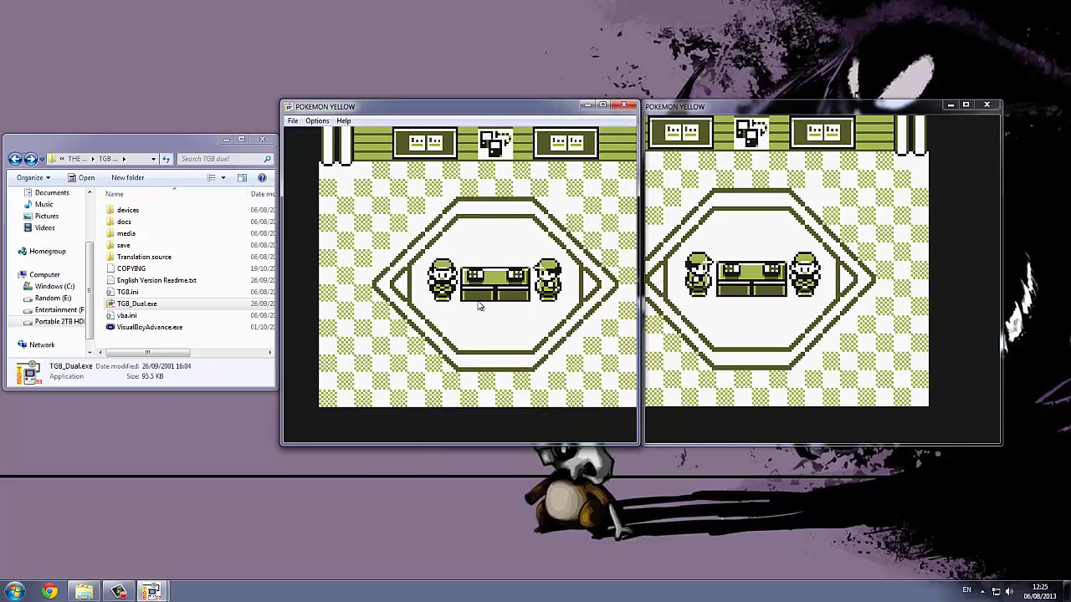
Sit at the trade table, then select and confirm HAUNTER for trade so it evolves into GENGAR.
{"action": "key", "text": "Left"}
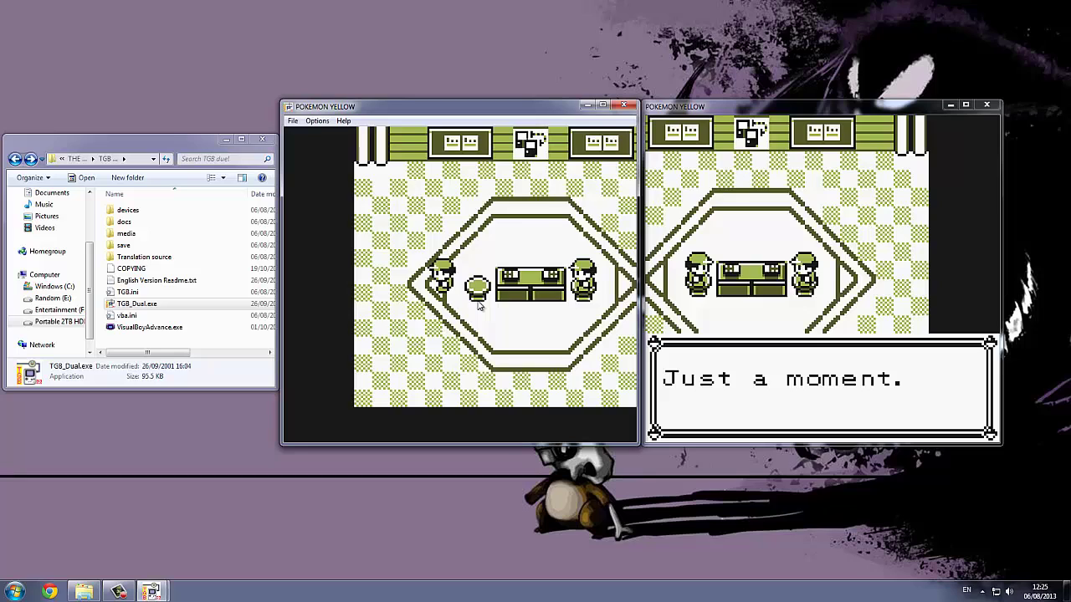
{"action": "key", "text": "Right"}
{"action": "key", "text": "x"}
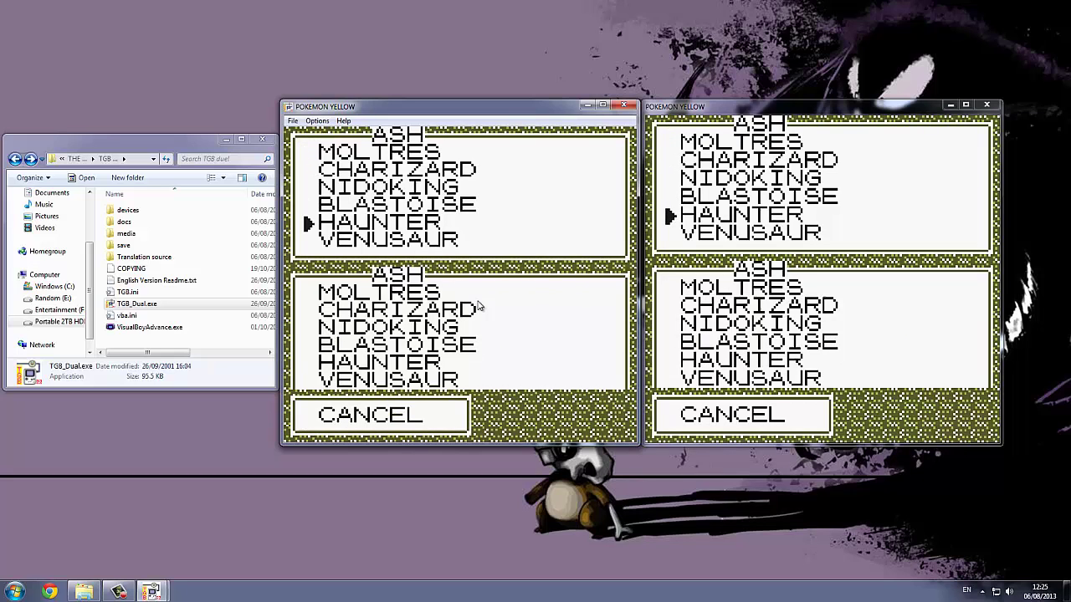
{"action": "key", "text": "z"}
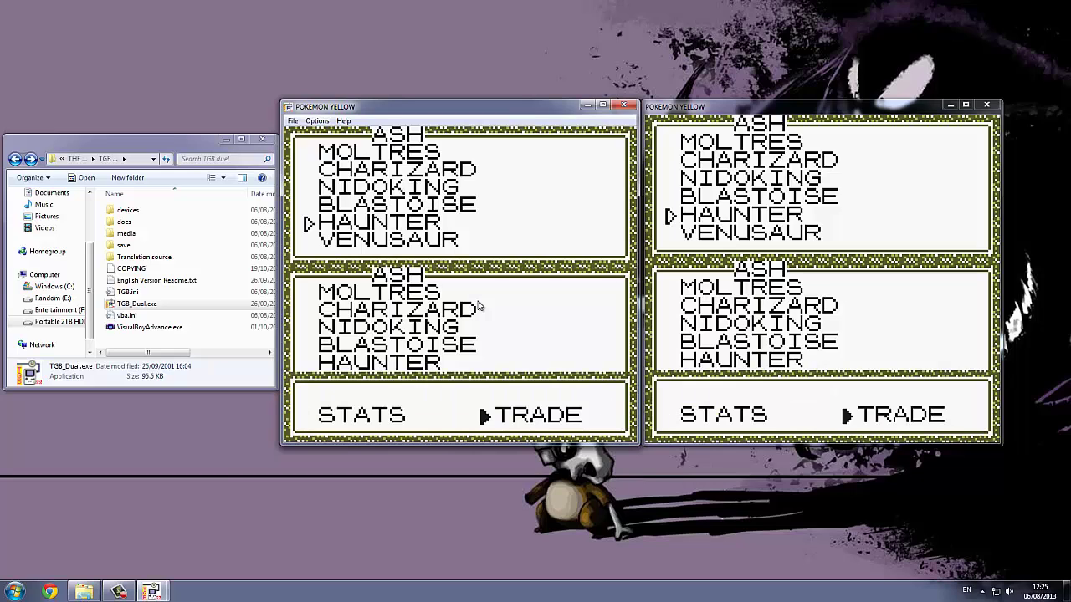
{"action": "key", "text": "z"}
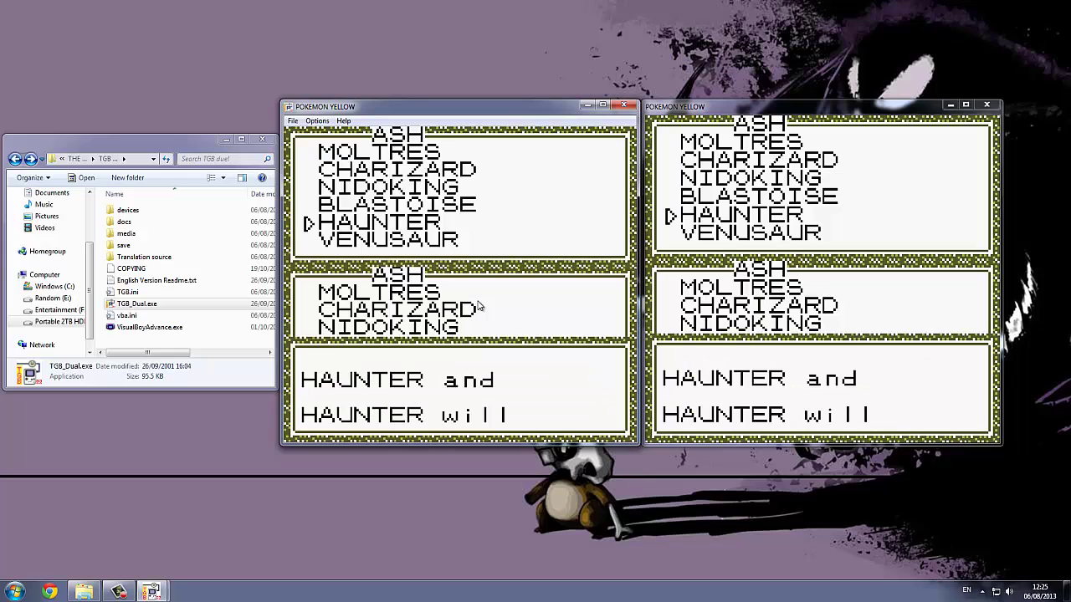
{"action": "key", "text": "z"}
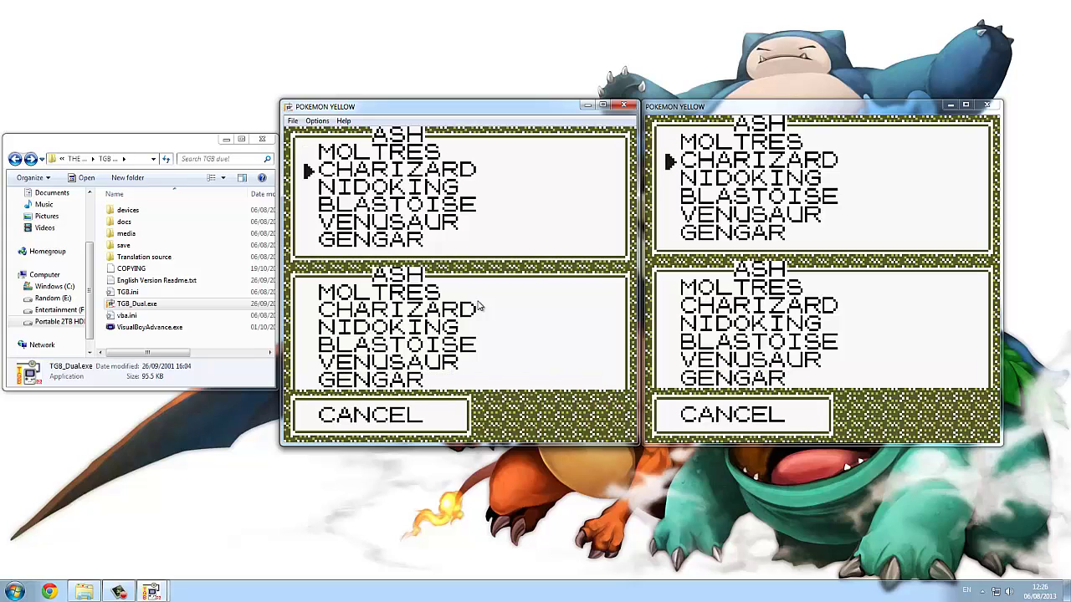
Select GENGAR in the party list, then choose and confirm TRADE.
{"action": "key", "text": "Down"}
{"action": "key", "text": "z"}
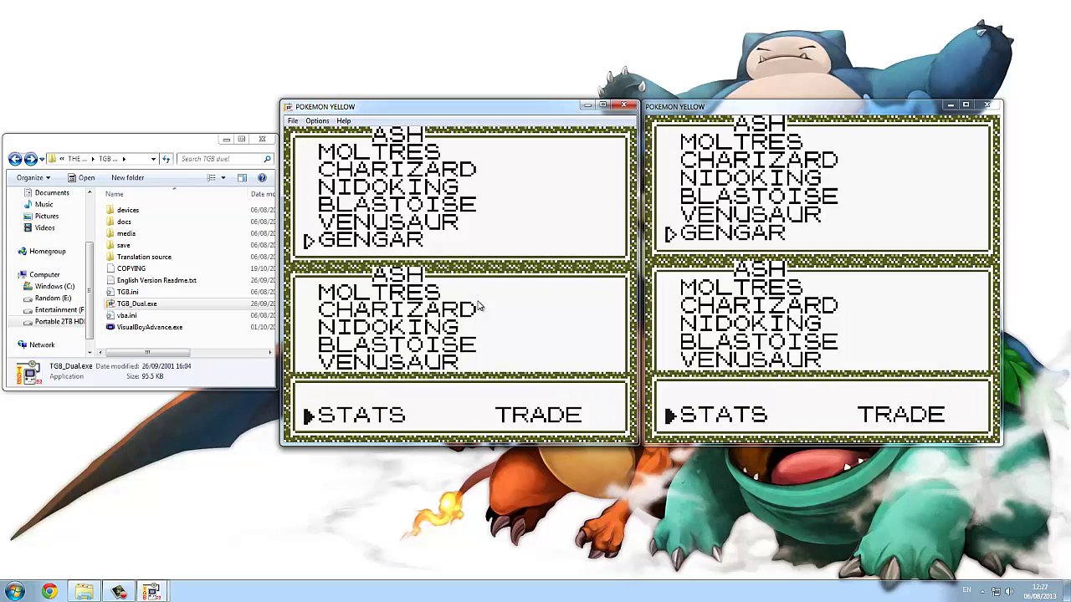
{"action": "key", "text": "z"}
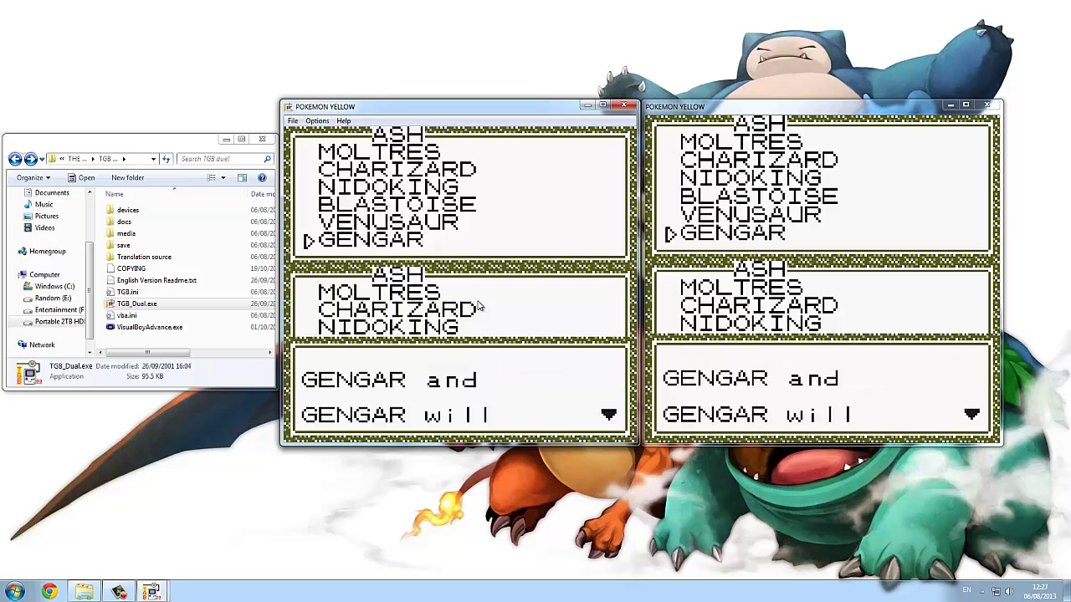
{"action": "key", "text": "z"}
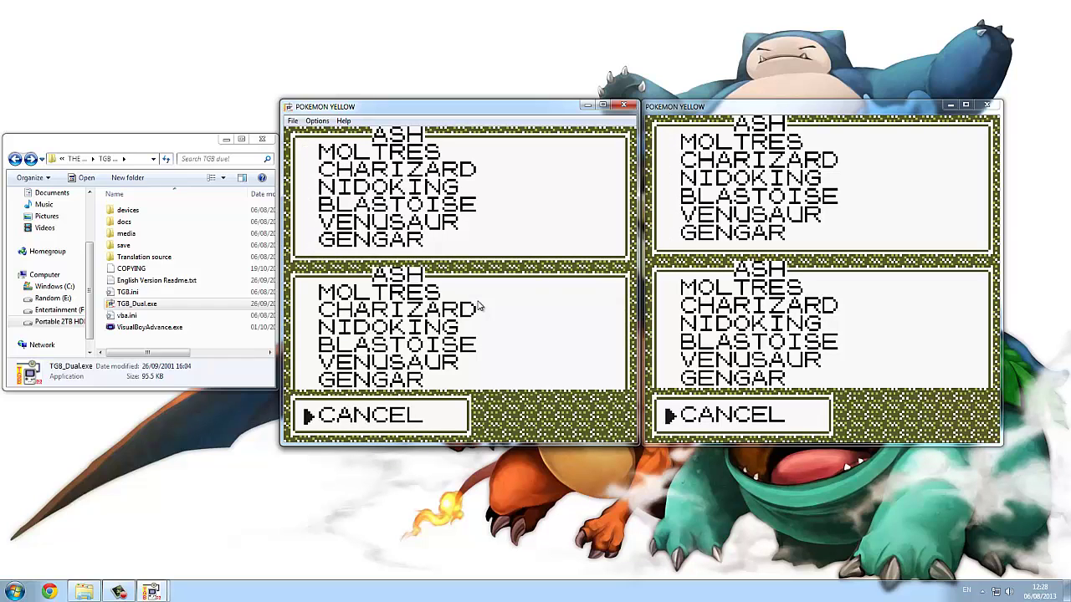
Leave the trade screen and reset the left-hand Pokémon Yellow game from its menu.
{"action": "key", "text": "x"}
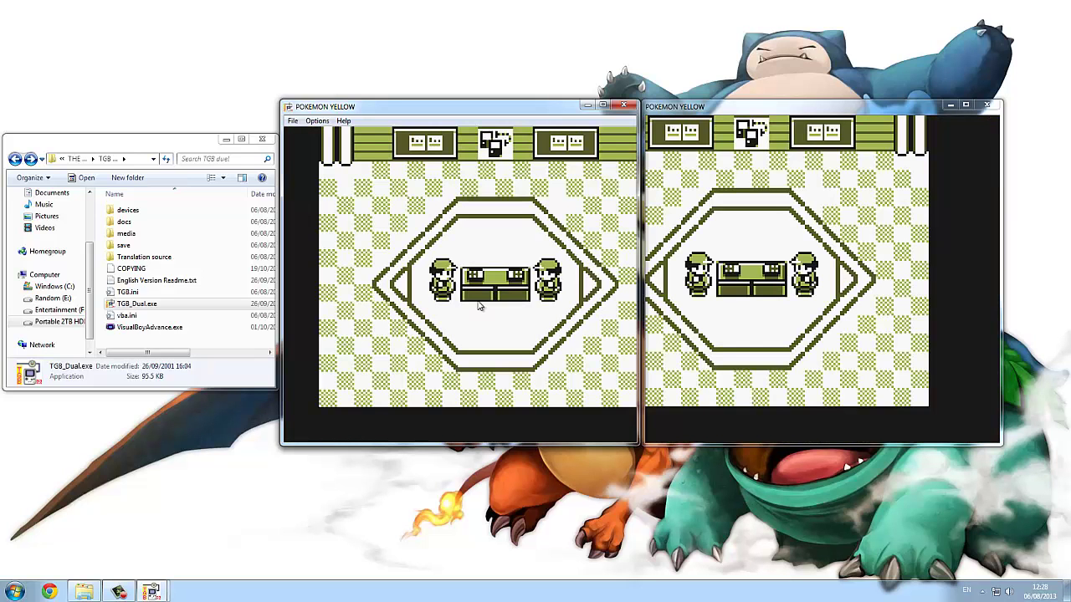
{"action": "key", "text": "Down"}
{"action": "key", "text": "Return"}
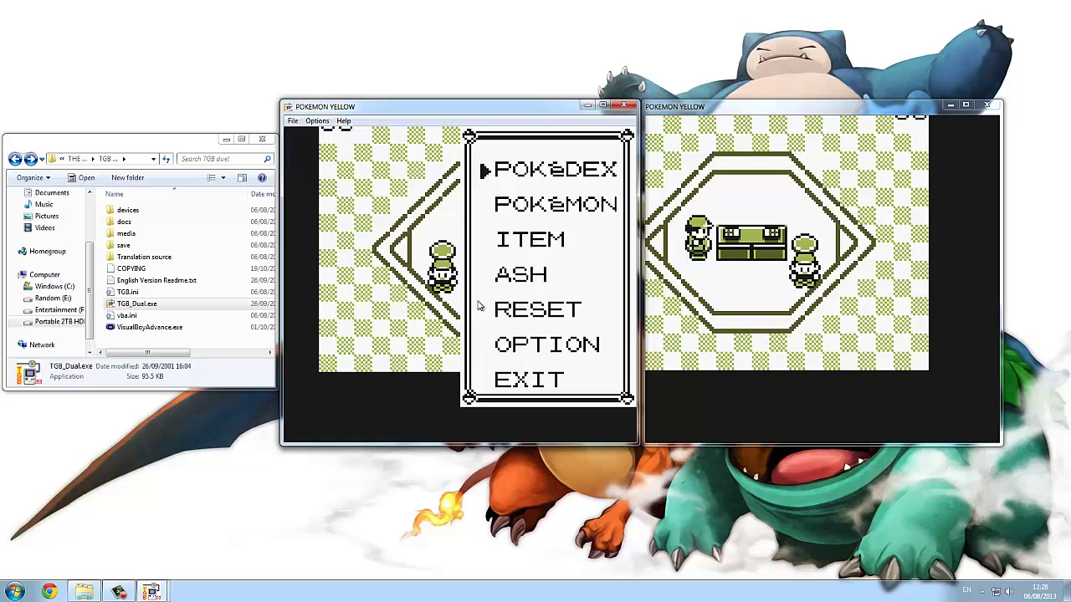
{"action": "key", "text": "Down"}
{"action": "key", "text": "Down"}
{"action": "key", "text": "Down"}
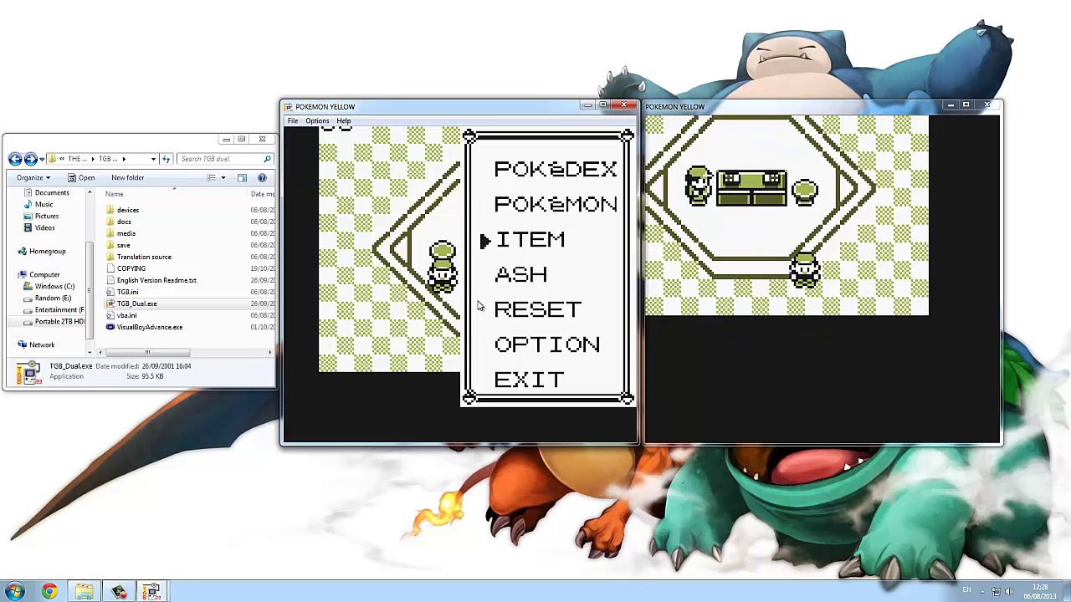
{"action": "key", "text": "z"}
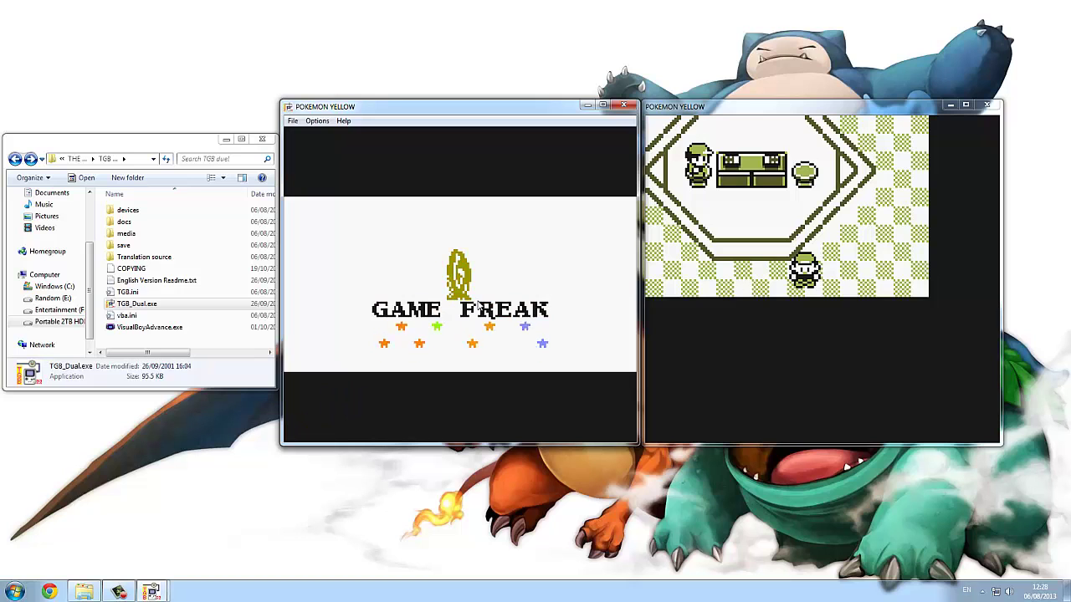
Walk the right-hand player across the trade room toward the exit.
{"action": "key", "text": "Up"}
{"action": "key", "text": "Up"}
{"action": "key", "text": "Up"}
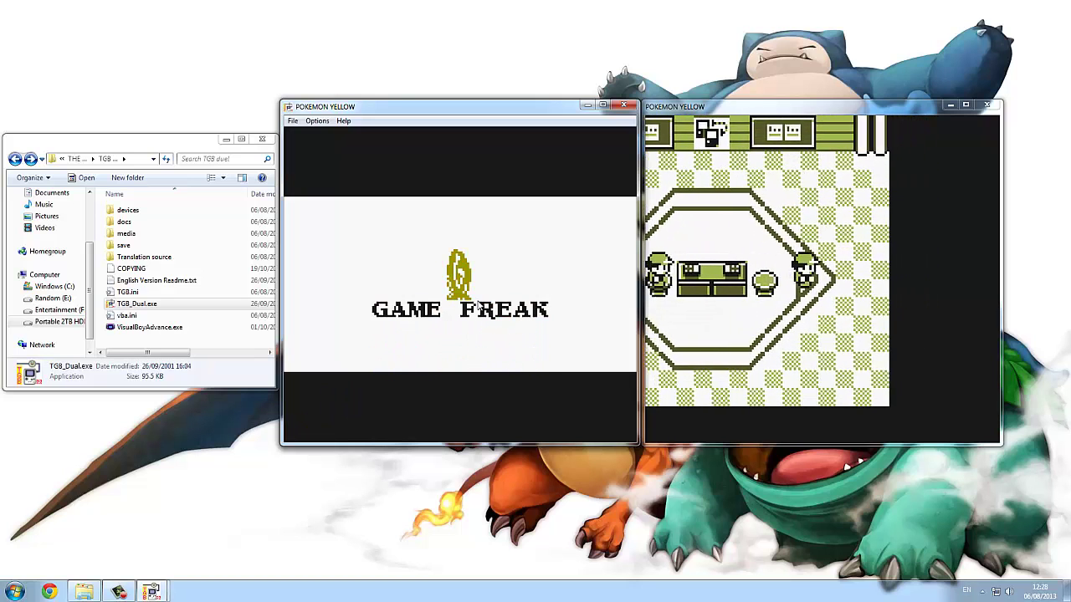
{"action": "key", "text": "Right"}
{"action": "key", "text": "Down"}
{"action": "key", "text": "Up"}
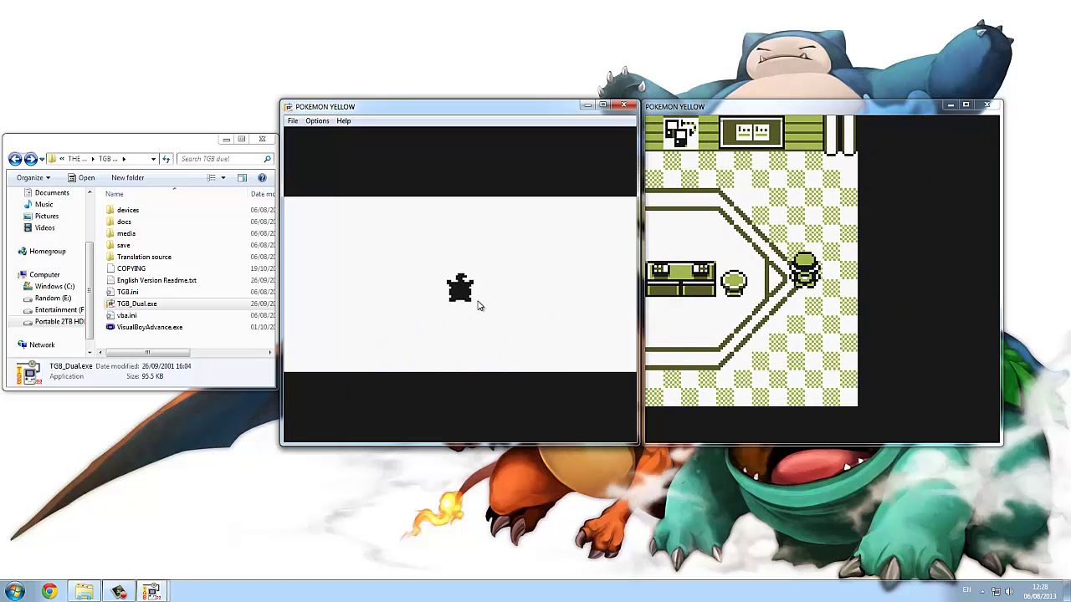
Close TGB Dual and copy Pokemon Yellow.sav from the TGB duel save folder.
{"action": "left_click", "coordinate": [622, 108]}
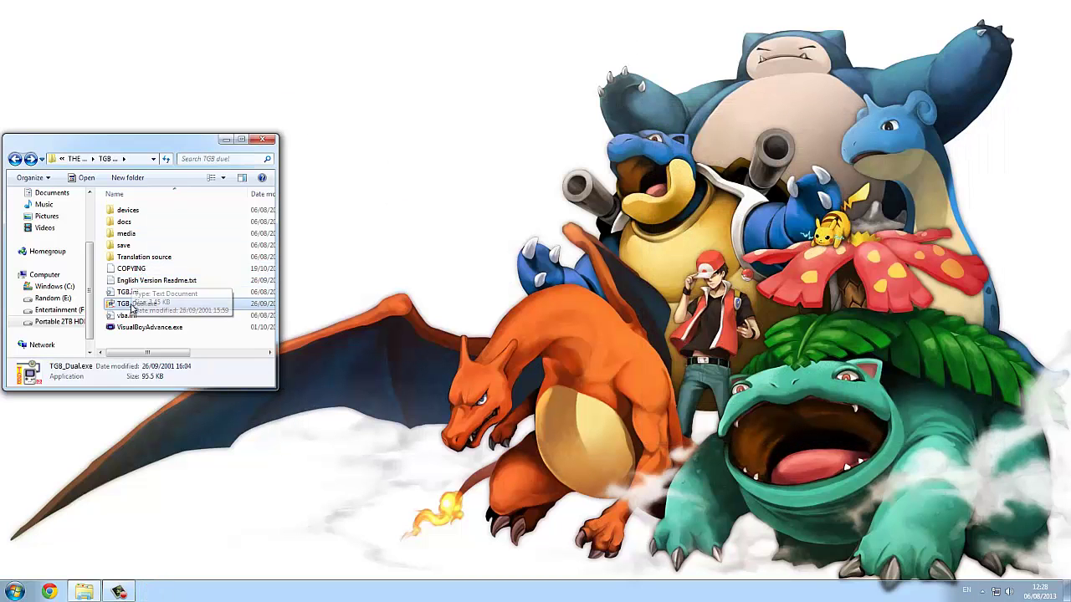
{"action": "double_click", "coordinate": [128, 246]}
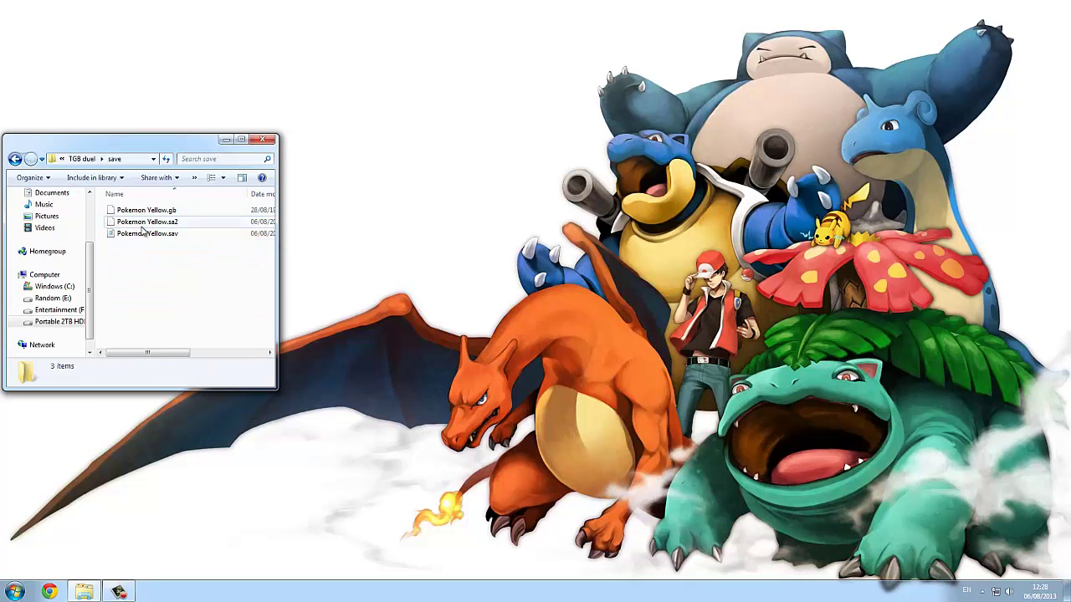
{"action": "right_click", "coordinate": [143, 235]}
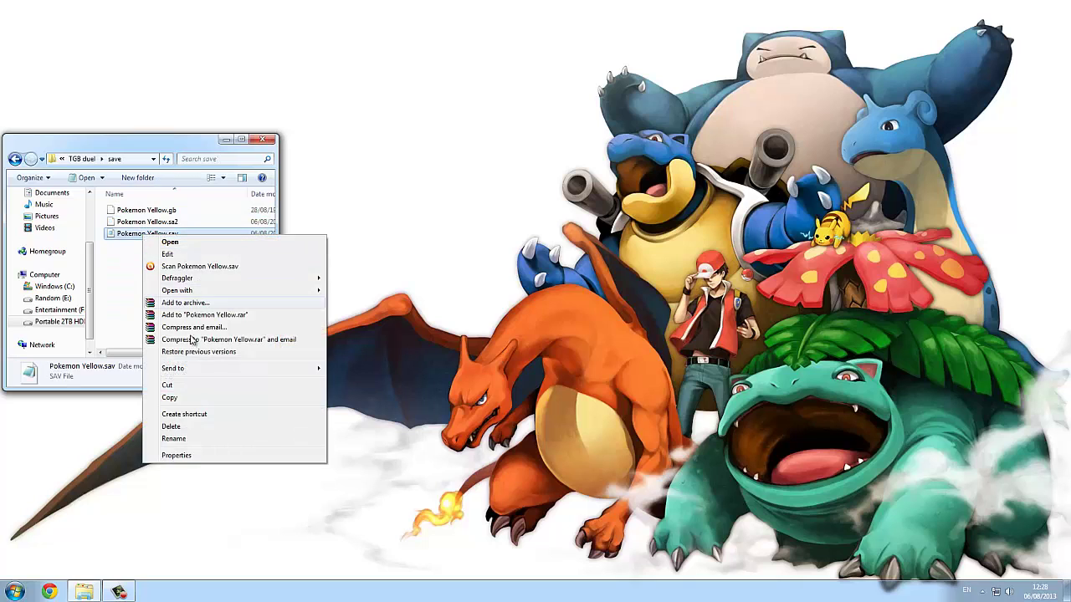
{"action": "left_click", "coordinate": [184, 397]}
Paste the save into GBC games, replacing the older Pokemon Yellow.sav.
{"action": "key", "text": "BackSpace"}
{"action": "key", "text": "BackSpace"}
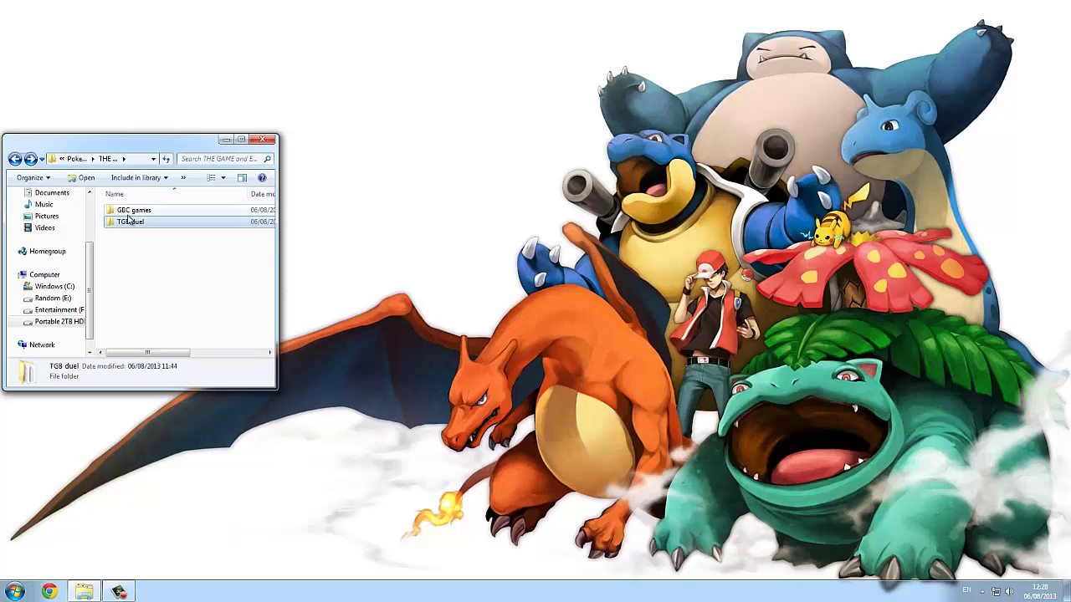
{"action": "double_click", "coordinate": [132, 210]}
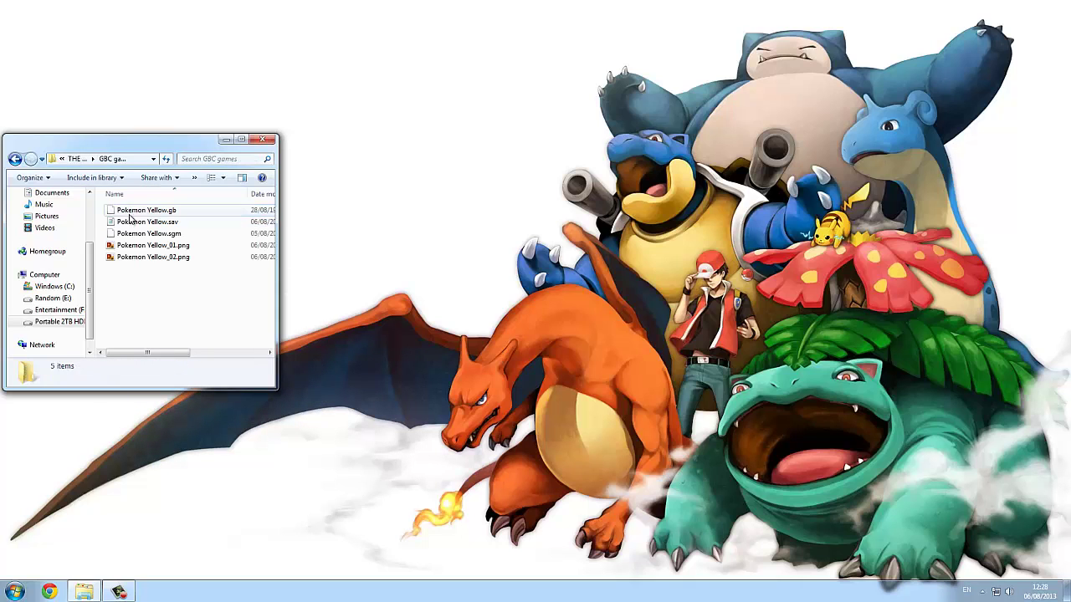
{"action": "right_click", "coordinate": [154, 308]}
{"action": "left_click", "coordinate": [190, 383]}
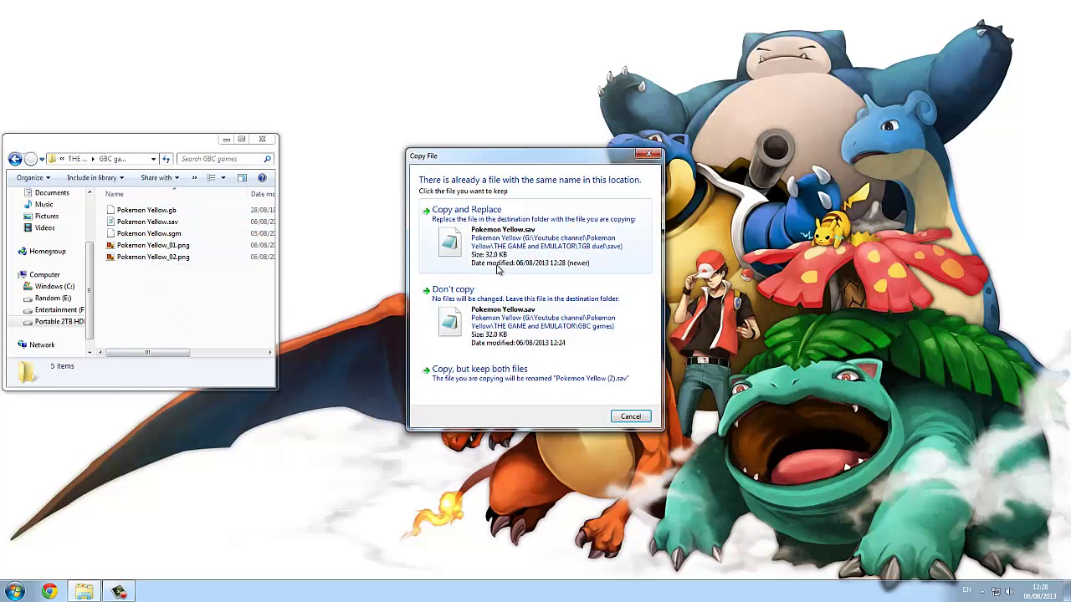
{"action": "left_click", "coordinate": [496, 257]}
Return to the TGB duel folder and launch VisualBoyAdvance.exe.
{"action": "key", "text": "BackSpace"}
{"action": "key", "text": "BackSpace"}
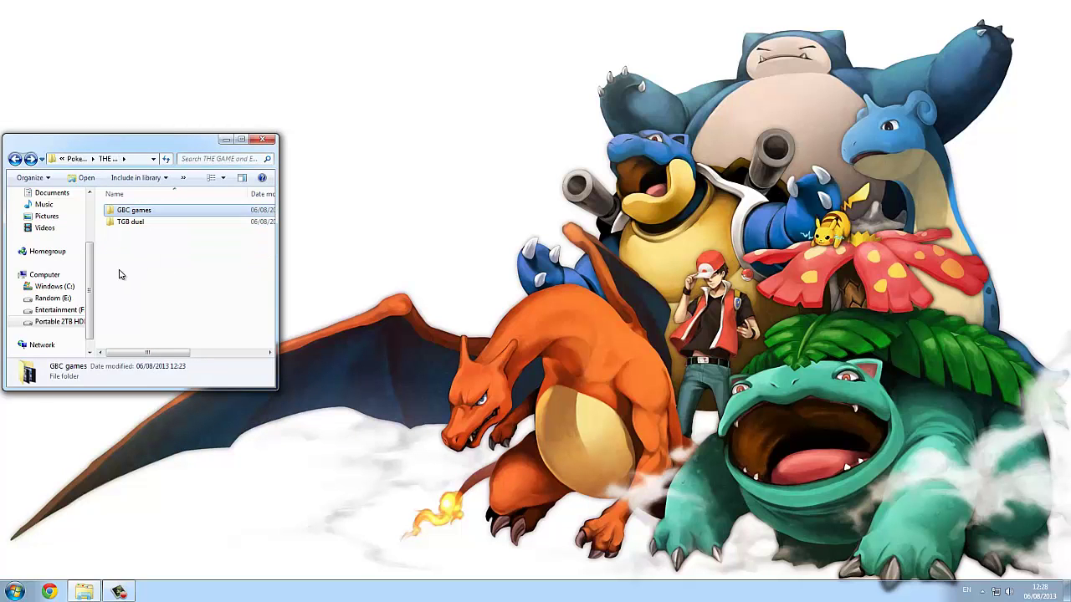
{"action": "key", "text": "BackSpace"}
{"action": "double_click", "coordinate": [130, 221]}
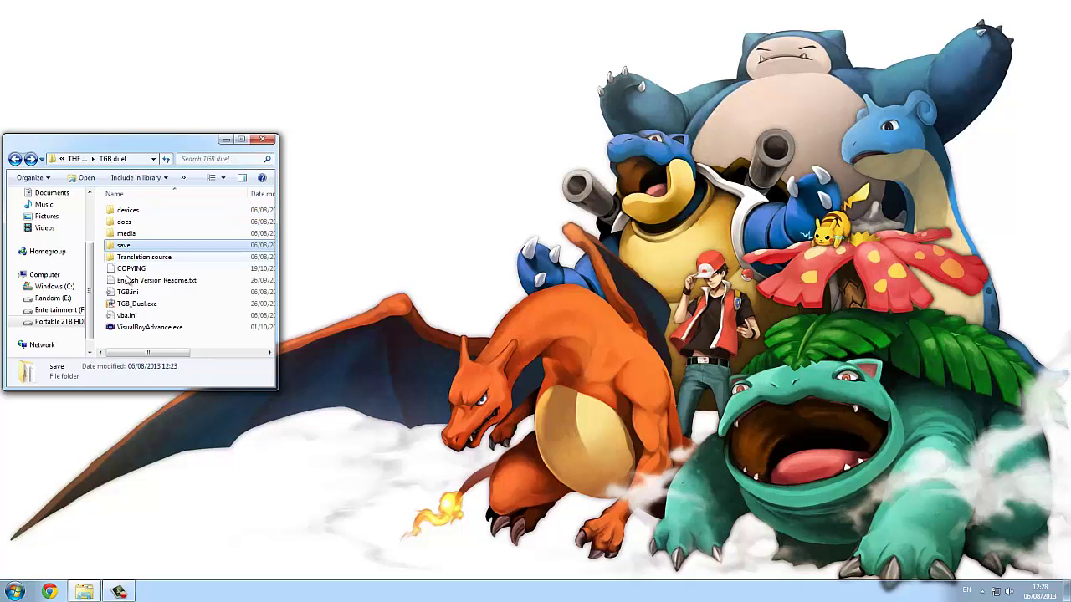
{"action": "double_click", "coordinate": [149, 327]}
Open Pokemon Yellow.gb in VisualBoyAdvance and choose CONTINUE from the title screen.
{"action": "left_click", "coordinate": [293, 101]}
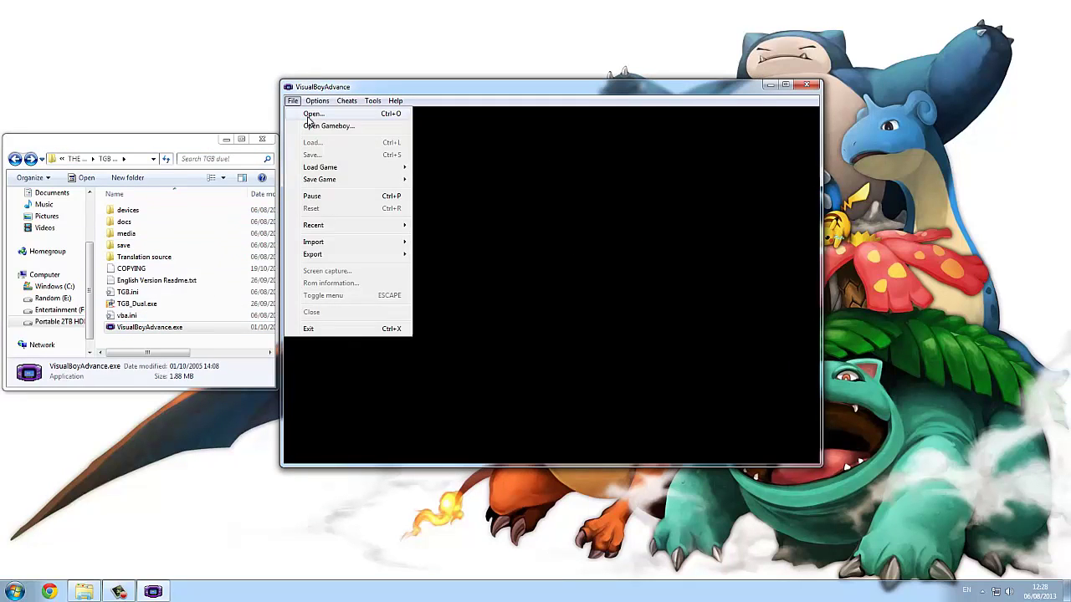
{"action": "left_click", "coordinate": [325, 125]}
{"action": "double_click", "coordinate": [538, 213]}
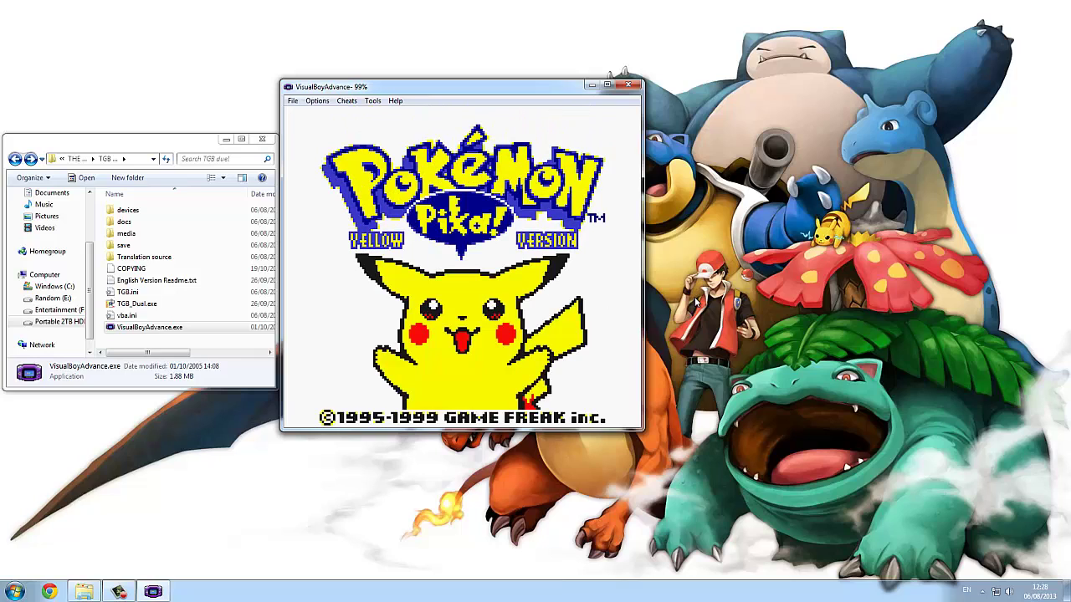
{"action": "key", "text": "Return"}
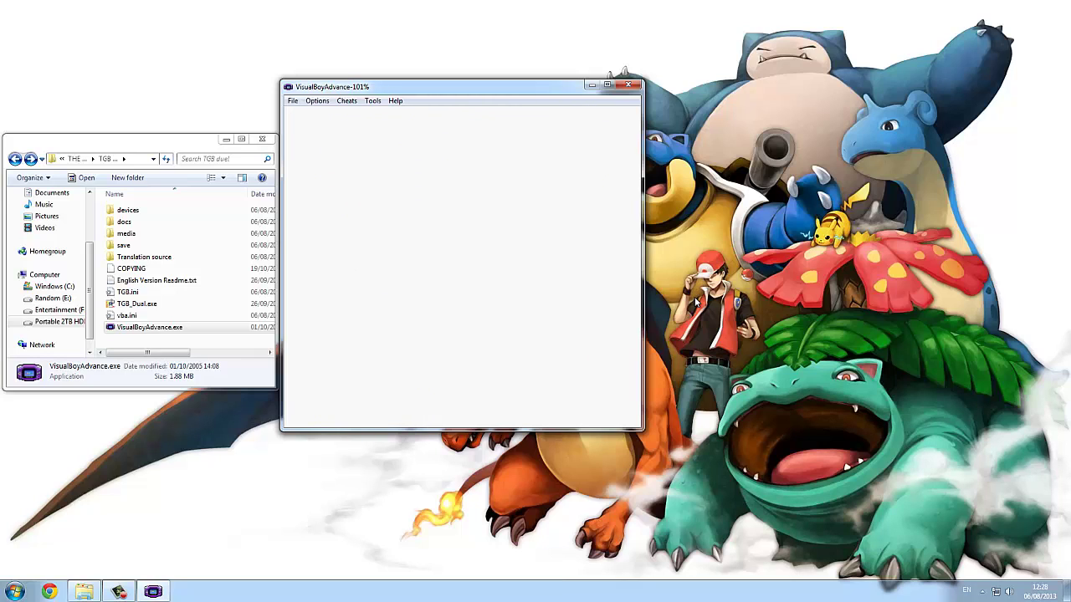
{"action": "key", "text": "z"}
{"action": "key", "text": "z"}
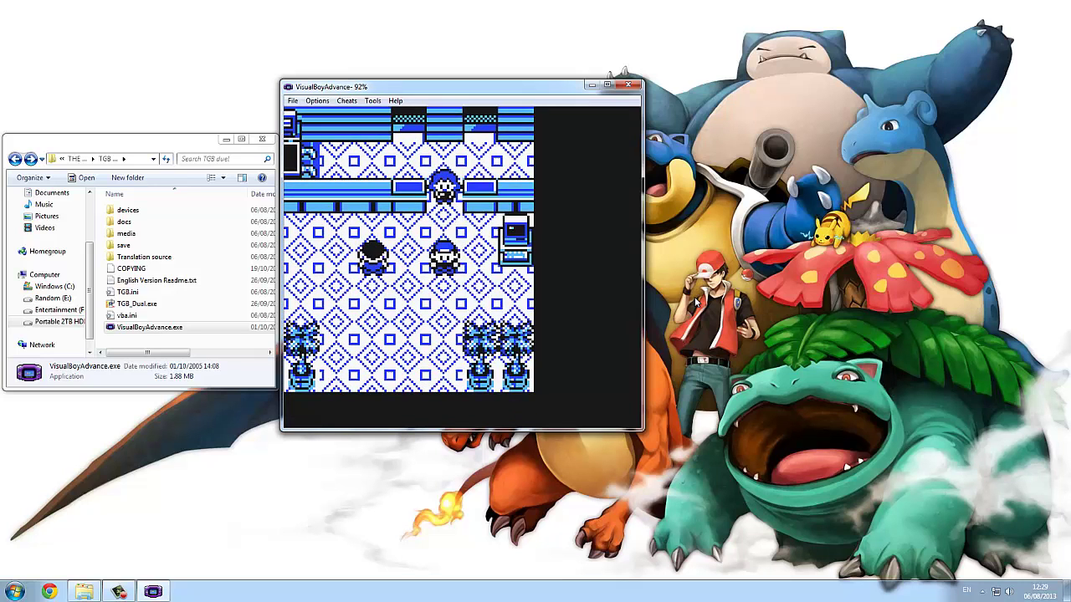
Check Gengar's stats pages in the party list to confirm level 44, then close the menu.
{"action": "key", "text": "Return"}
{"action": "key", "text": "Down"}
{"action": "key", "text": "z"}
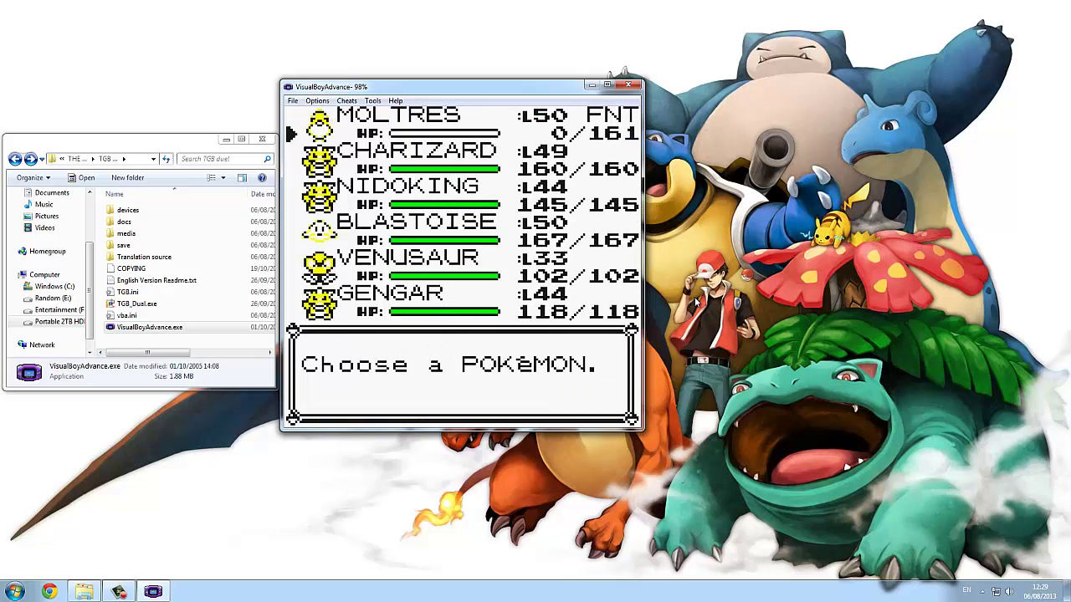
{"action": "key", "text": "Down"}
{"action": "key", "text": "Down"}
{"action": "key", "text": "Down"}
{"action": "key", "text": "z"}
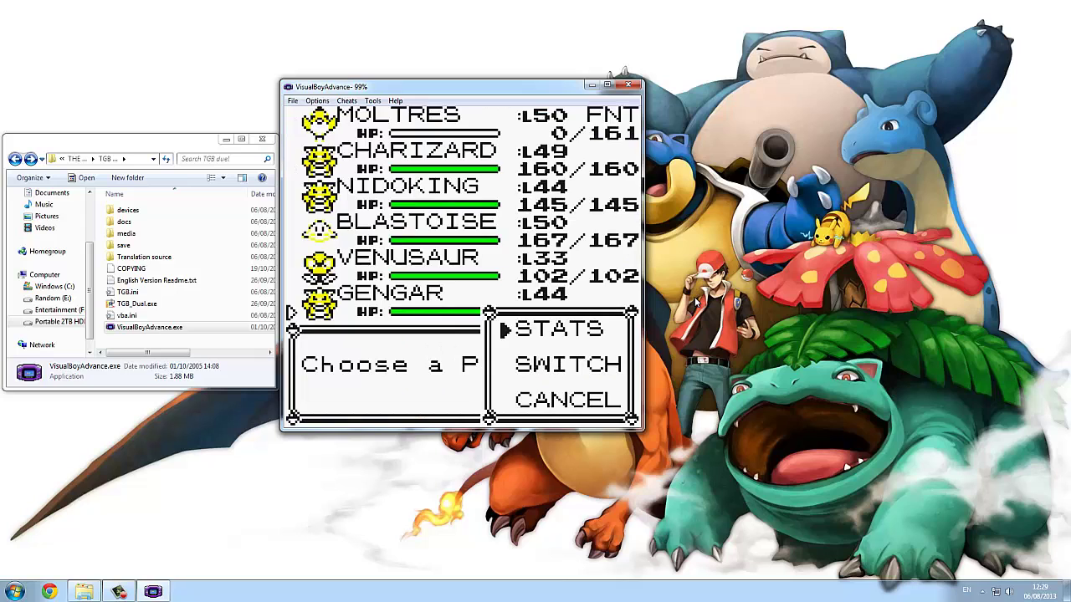
{"action": "key", "text": "z"}
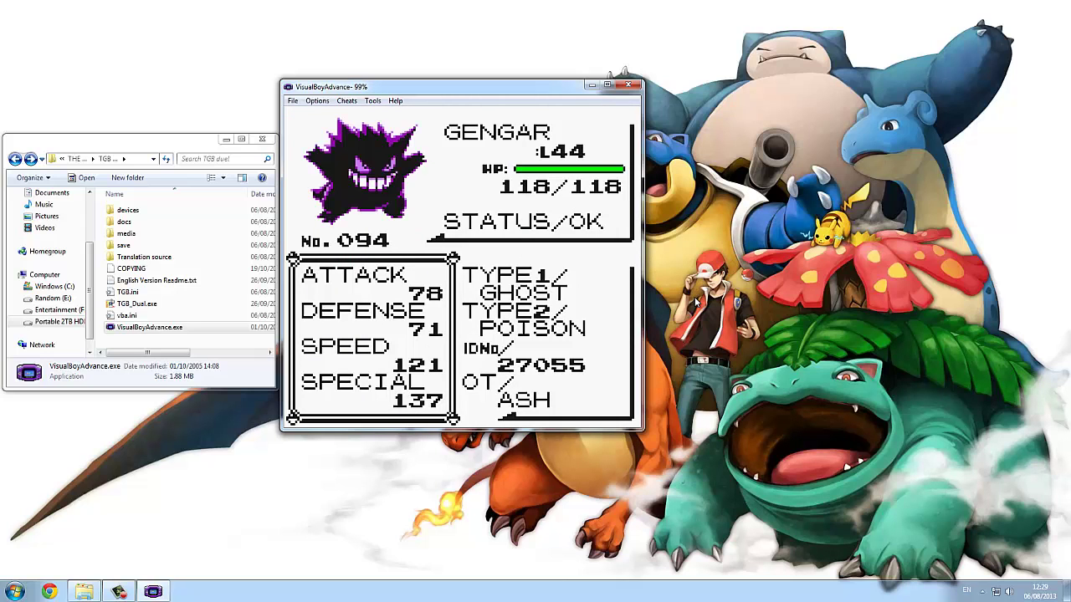
{"action": "key", "text": "z"}
{"action": "key", "text": "x"}
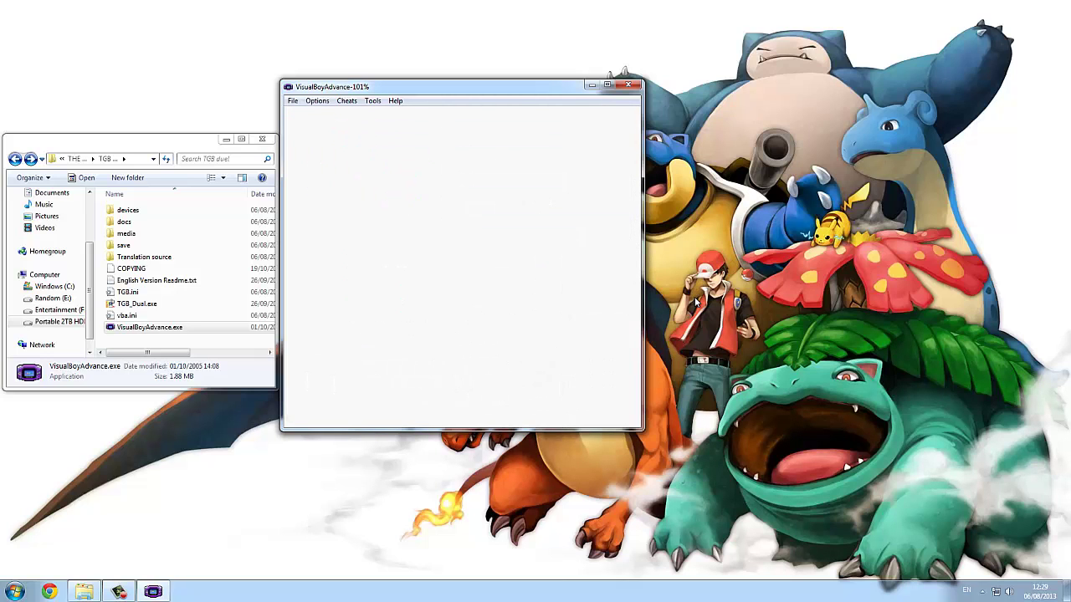
{"action": "key", "text": "x"}
{"action": "key", "text": "x"}
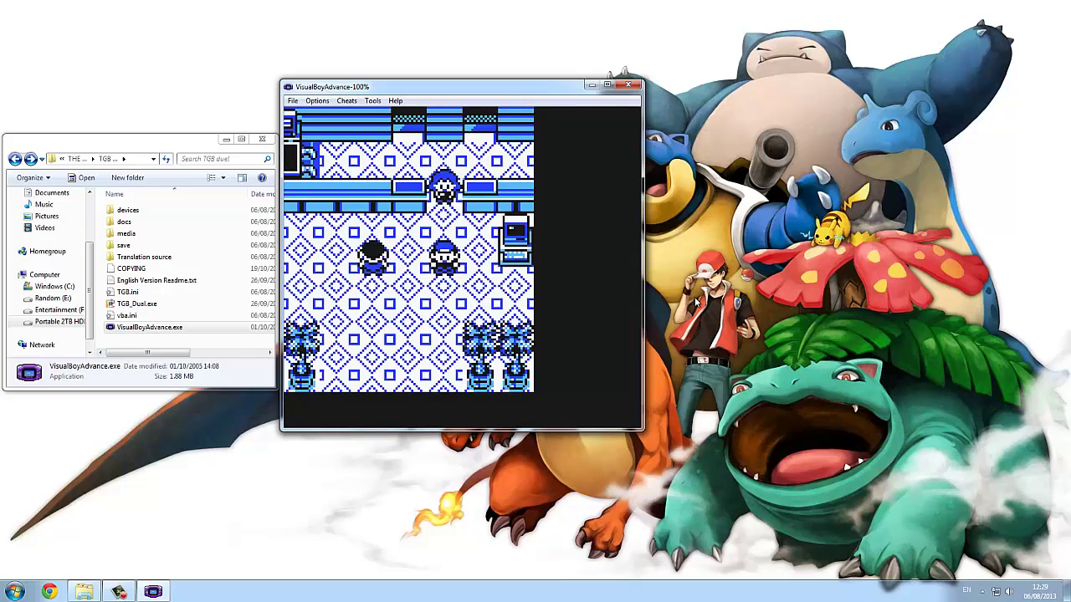
{"action": "key", "text": "Down"}
Walk out of the Pokémon Center through Cerulean City up to the Gym door.
{"action": "key", "text": "Left"}
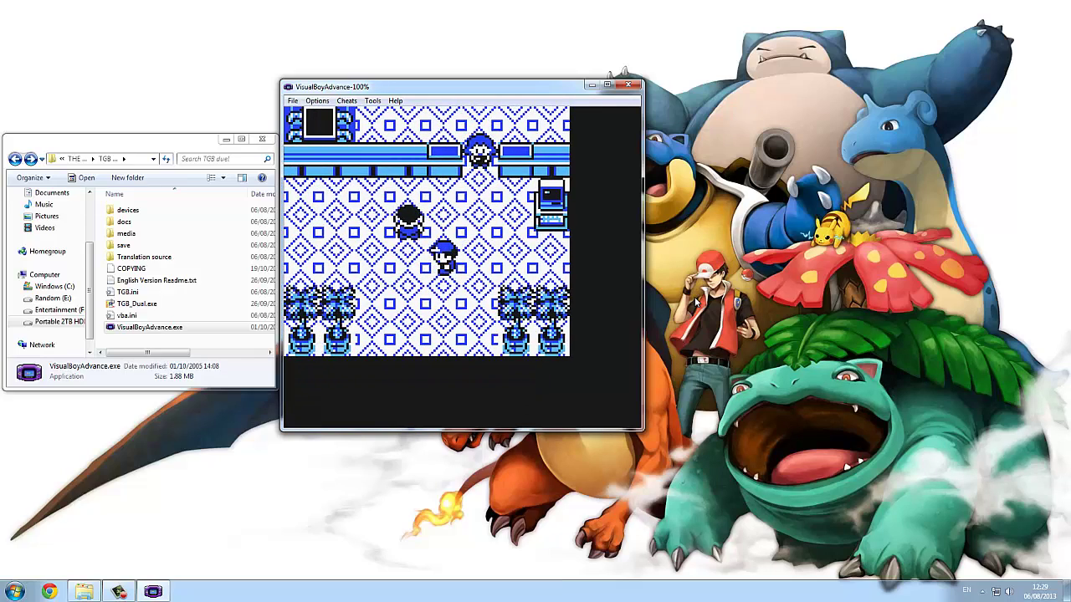
{"action": "key", "text": "Left"}
{"action": "key", "text": "Left"}
{"action": "key", "text": "Down"}
{"action": "key", "text": "Left"}
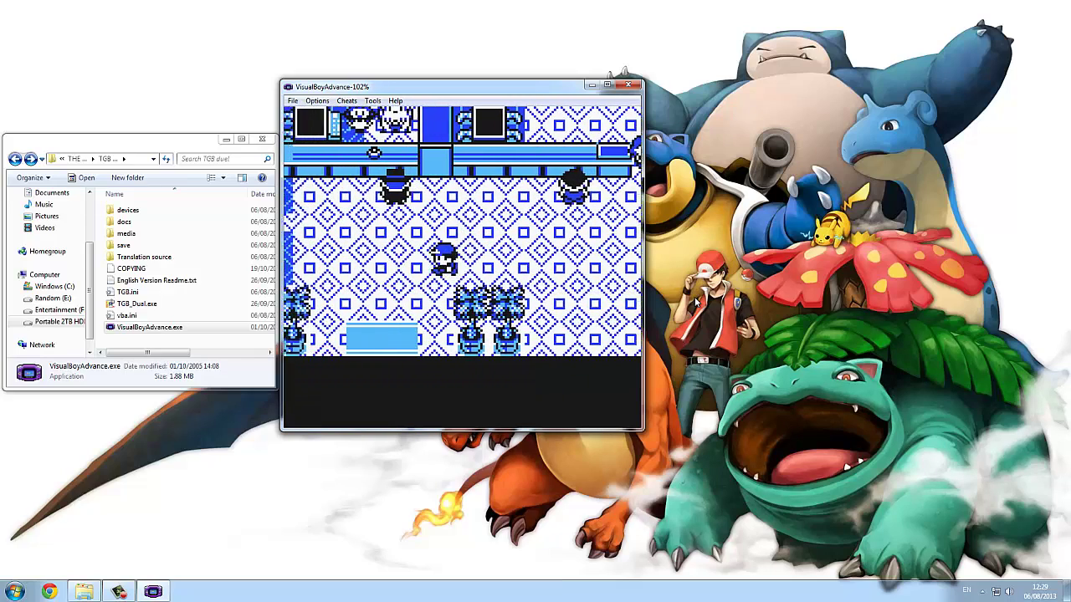
{"action": "key", "text": "Down"}
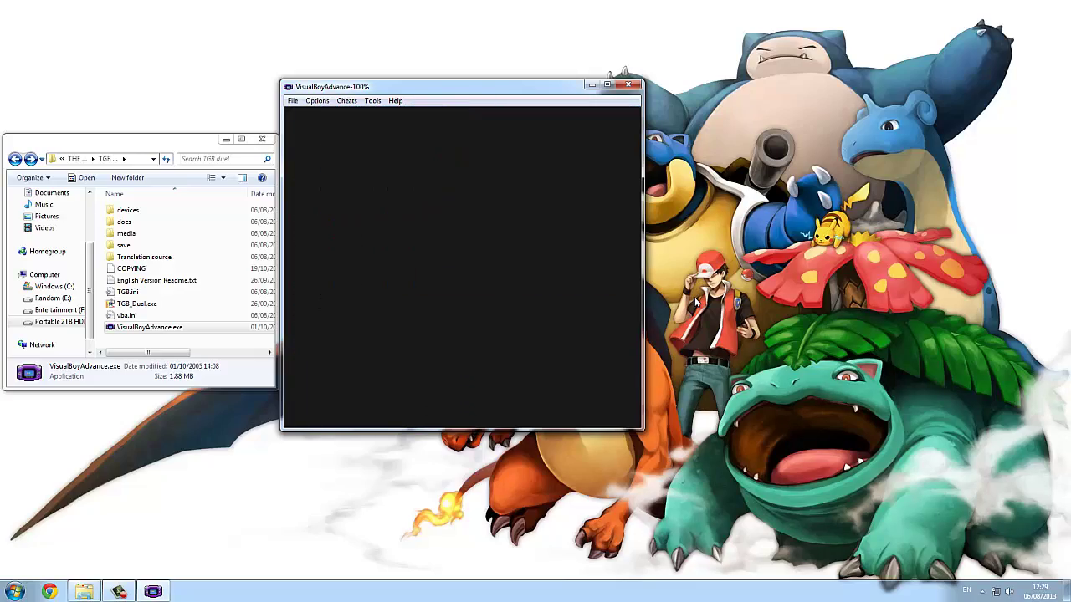
{"action": "key", "text": "Down"}
{"action": "key", "text": "Down"}
{"action": "key", "text": "Right"}
{"action": "key", "text": "Right"}
{"action": "key", "text": "Right"}
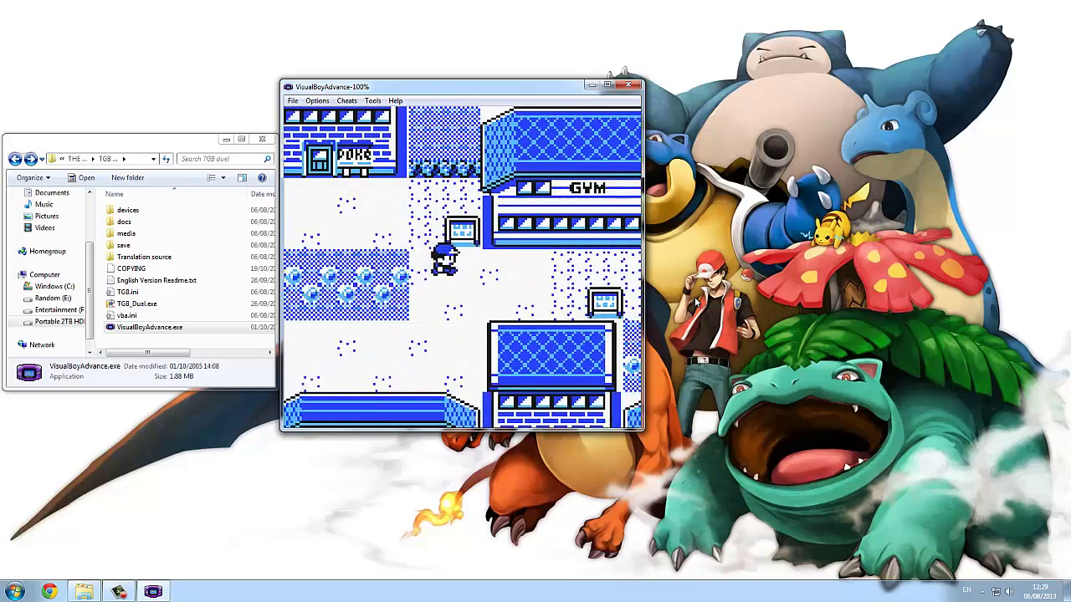
{"action": "key", "text": "Right"}
{"action": "key", "text": "Right"}
{"action": "key", "text": "Right"}
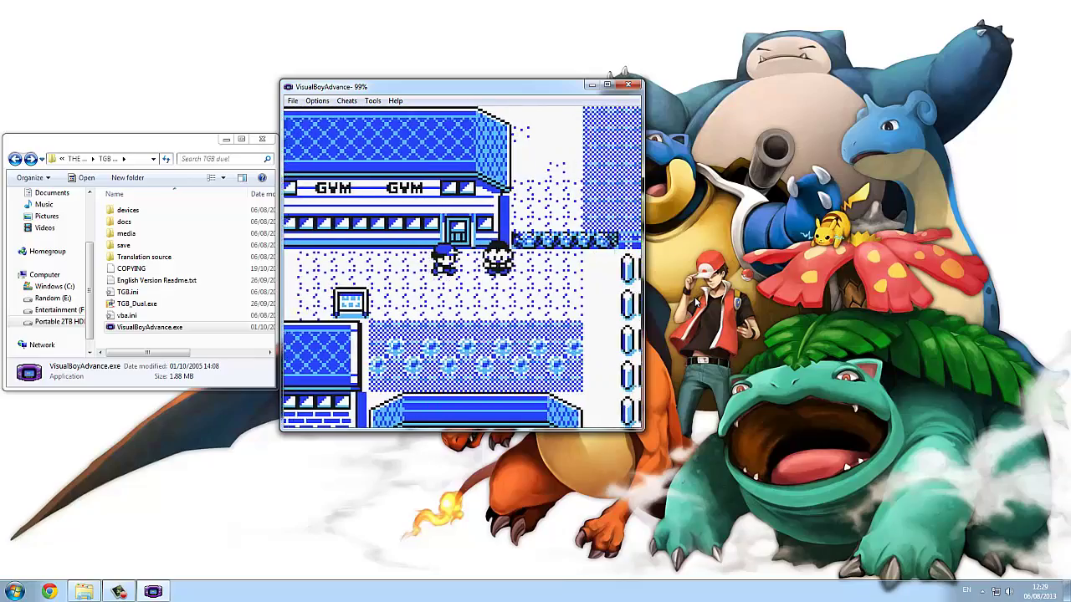